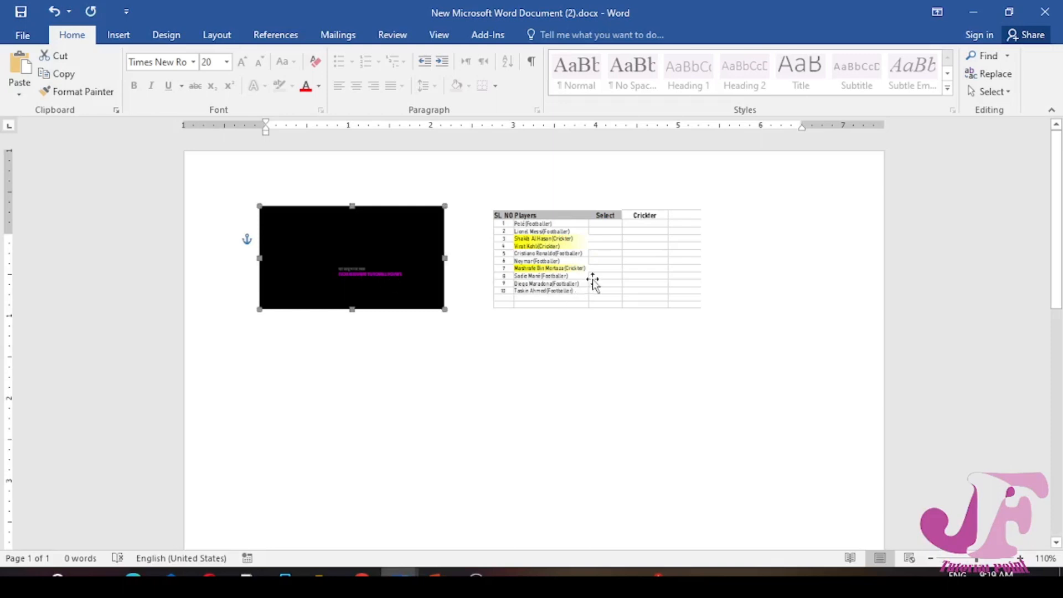
{"action": "left_click", "coordinate": [589, 278]}
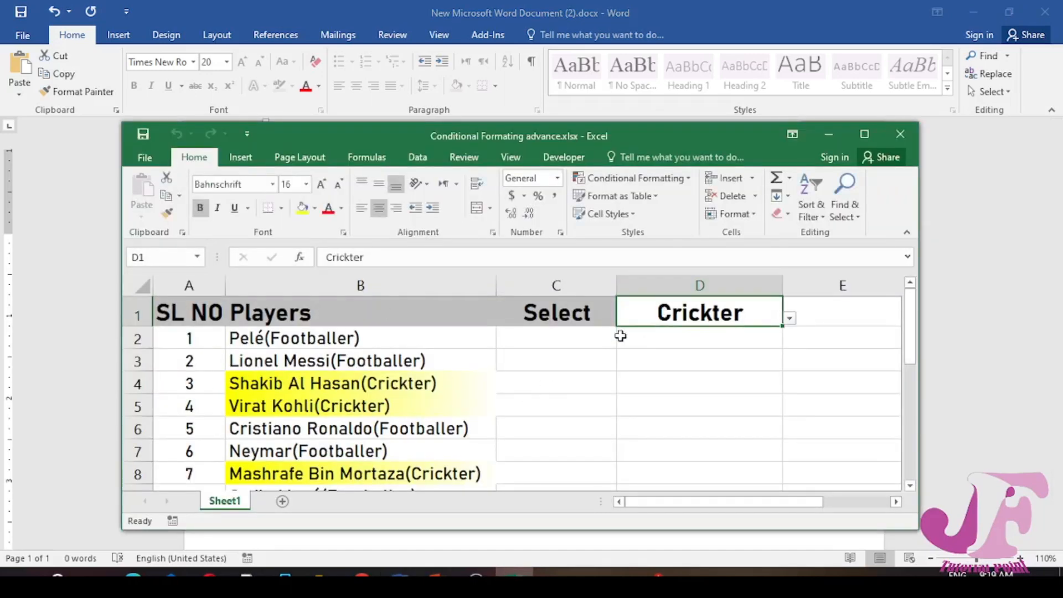
Switch the selection in cell D1 between Footballer and Crickter to test the player highlighting, ending on Footballer
{"action": "left_click_drag", "start_coordinate": [640, 141], "coordinate": [651, 51]}
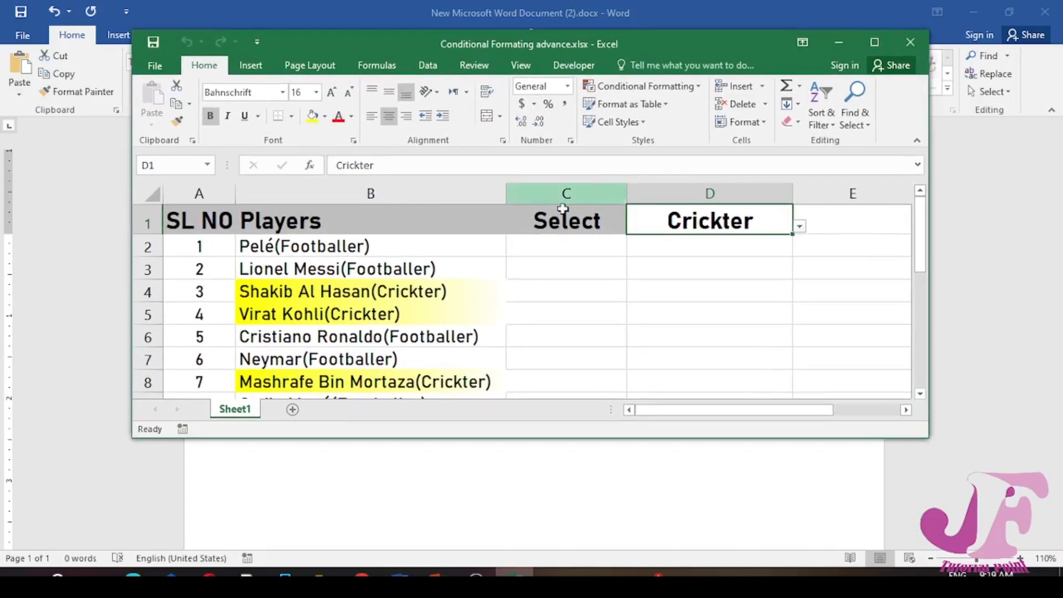
{"action": "scroll", "coordinate": [539, 273], "scroll_direction": "down", "scroll_amount": 2}
{"action": "scroll", "coordinate": [541, 275], "scroll_direction": "up", "scroll_amount": 2}
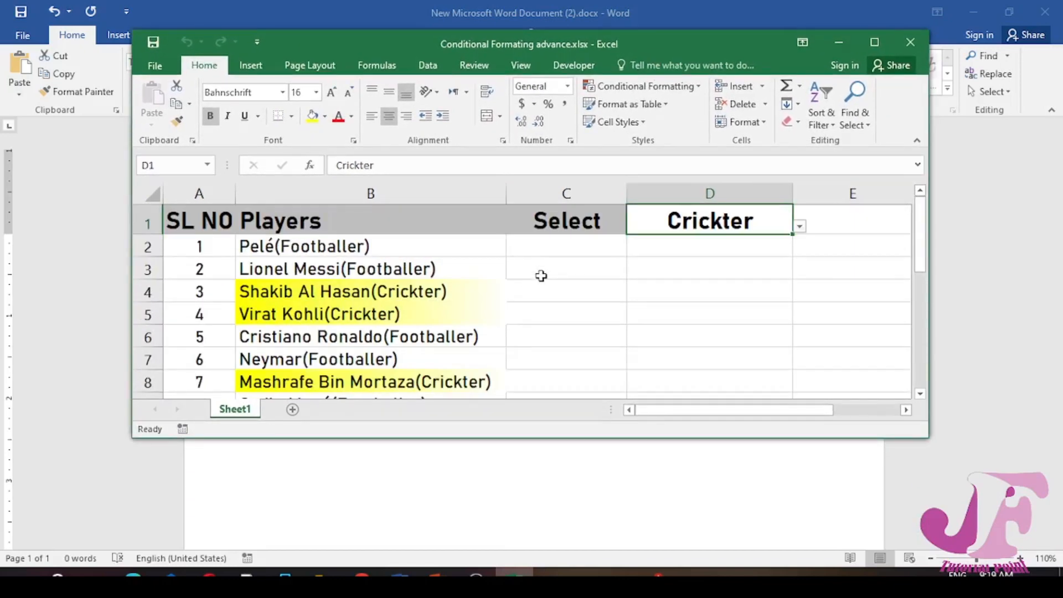
{"action": "left_click", "coordinate": [800, 226]}
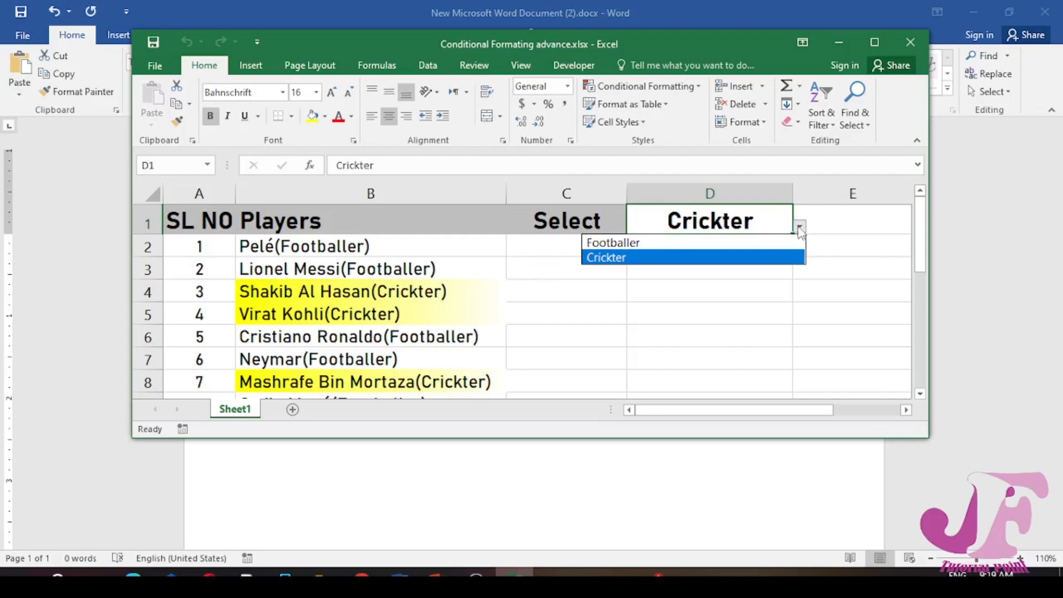
{"action": "left_click", "coordinate": [706, 244]}
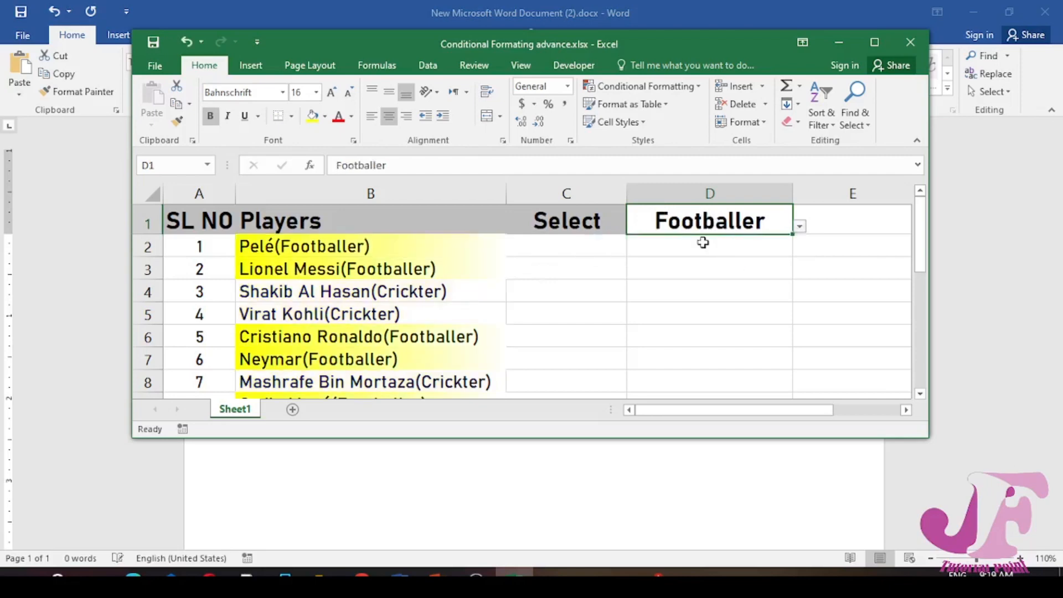
{"action": "left_click", "coordinate": [799, 226]}
{"action": "left_click", "coordinate": [727, 258]}
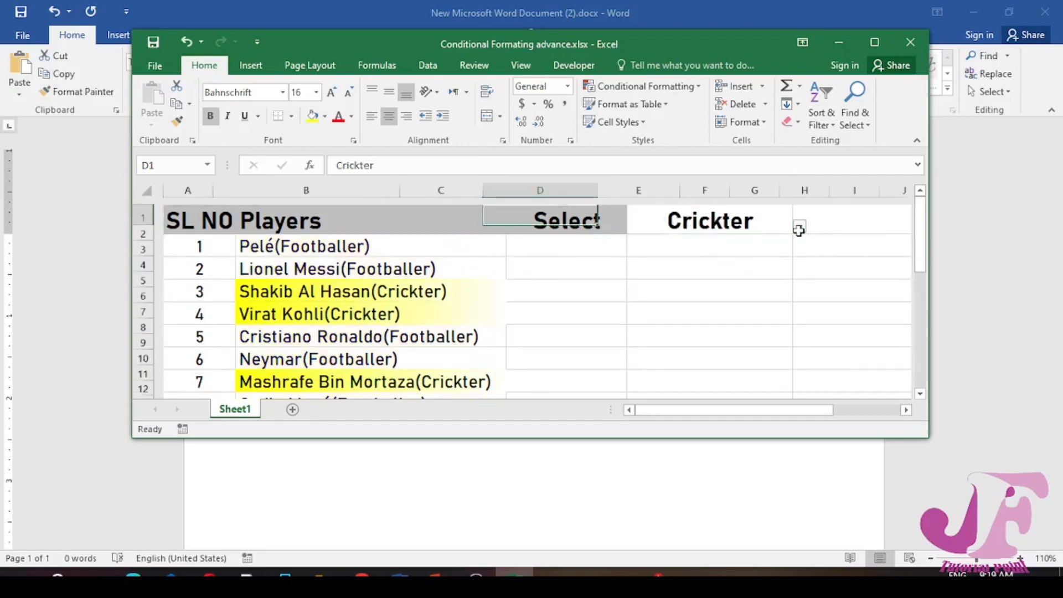
{"action": "left_click", "coordinate": [799, 226]}
{"action": "left_click", "coordinate": [725, 245]}
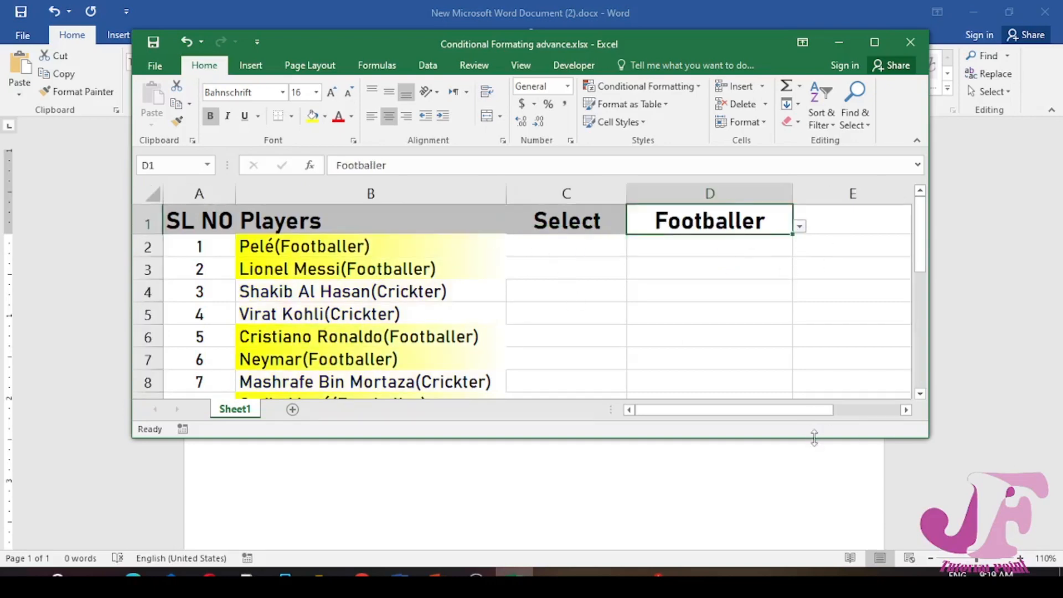
Set cell D1 to Crickter and close the Conditional Formating advance.xlsx workbook without saving
{"action": "left_click_drag", "start_coordinate": [814, 437], "coordinate": [821, 545]}
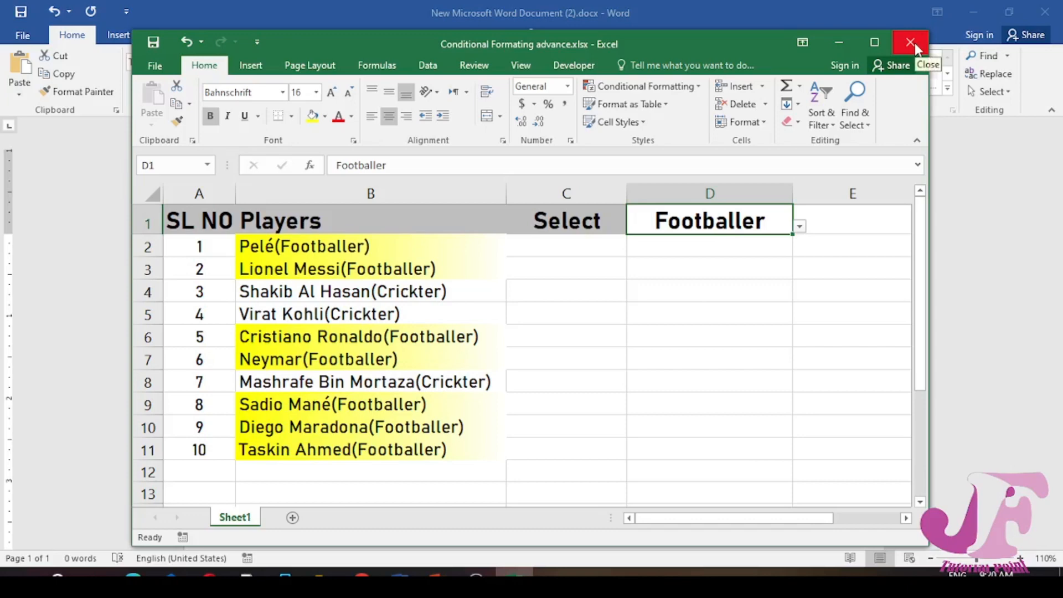
{"action": "left_click", "coordinate": [800, 226]}
{"action": "left_click", "coordinate": [775, 258]}
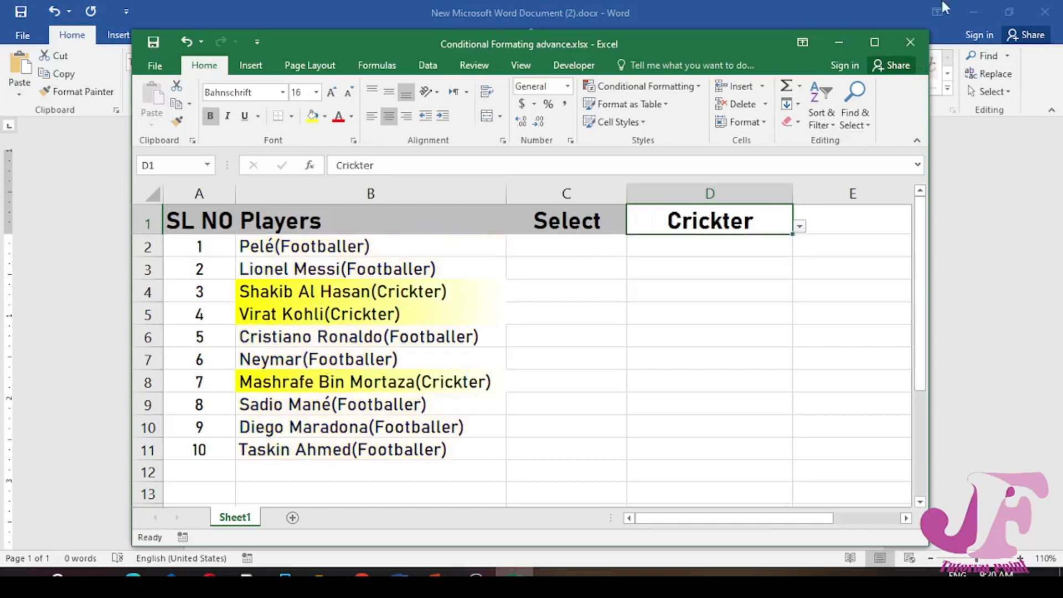
{"action": "left_click", "coordinate": [911, 43]}
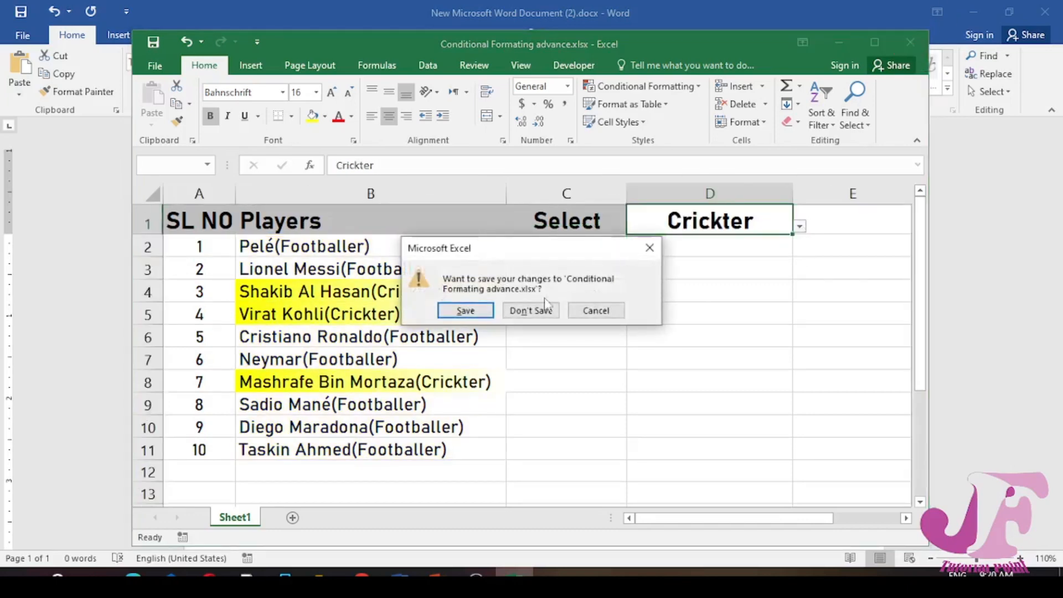
{"action": "left_click", "coordinate": [530, 313]}
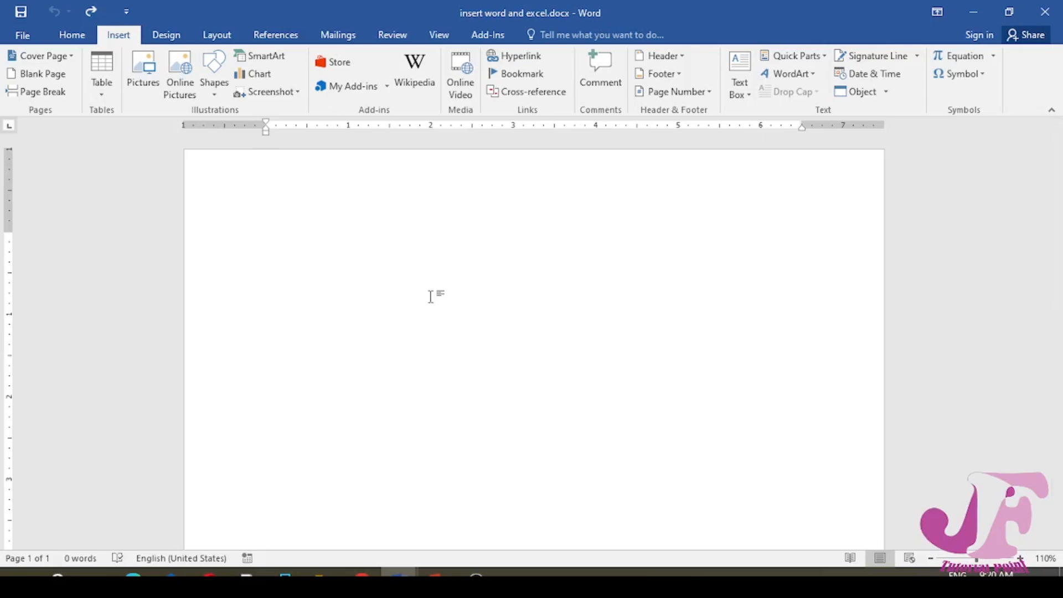
Open the dialog for inserting an object into the document and look through the types available for a new object
{"action": "left_click", "coordinate": [72, 35]}
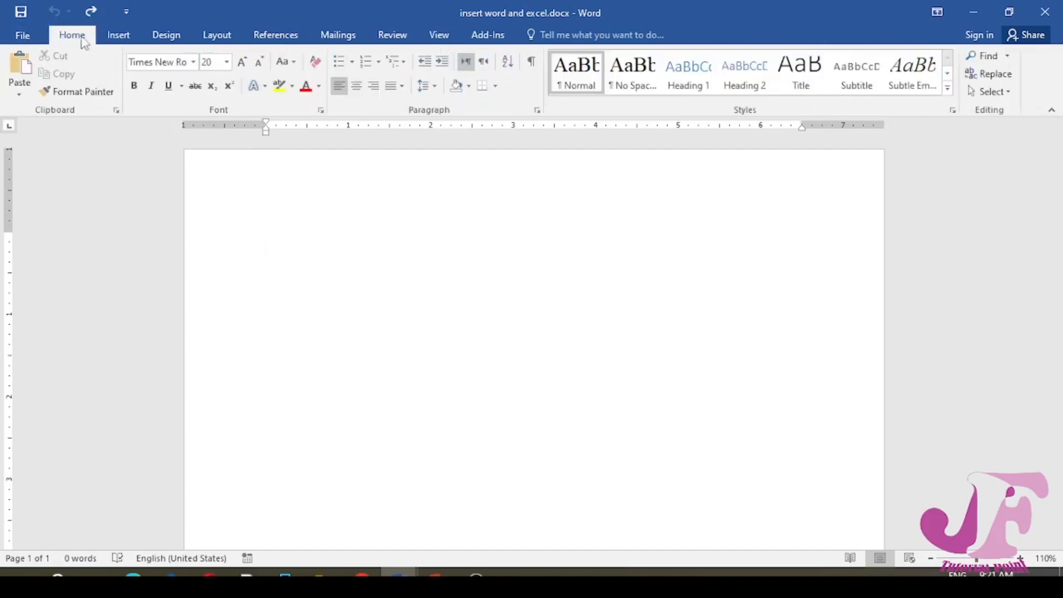
{"action": "left_click", "coordinate": [131, 35]}
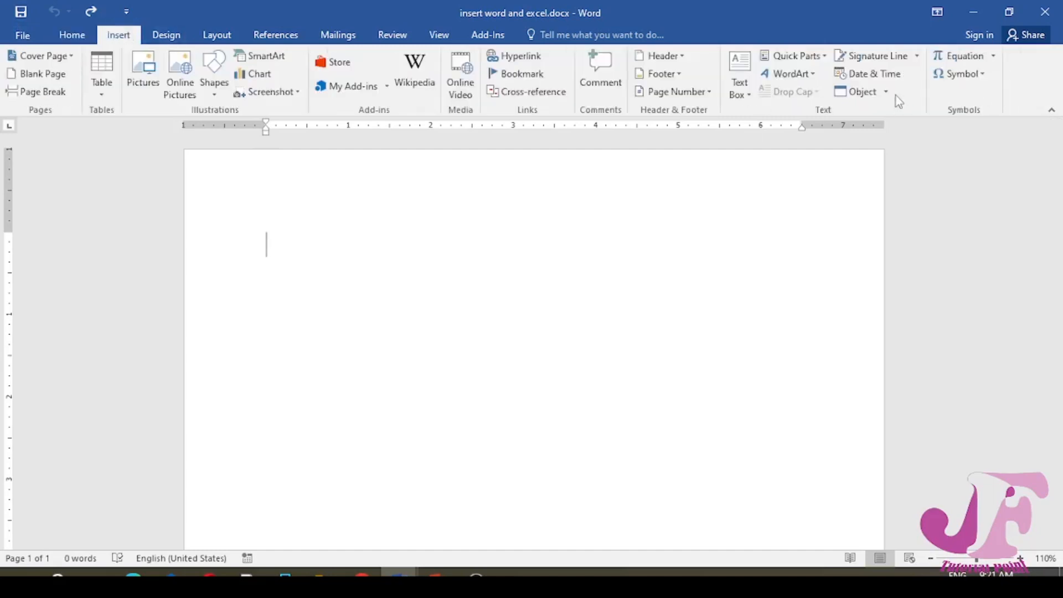
{"action": "left_click", "coordinate": [857, 92]}
{"action": "left_click", "coordinate": [857, 93]}
{"action": "key", "text": "super+plus"}
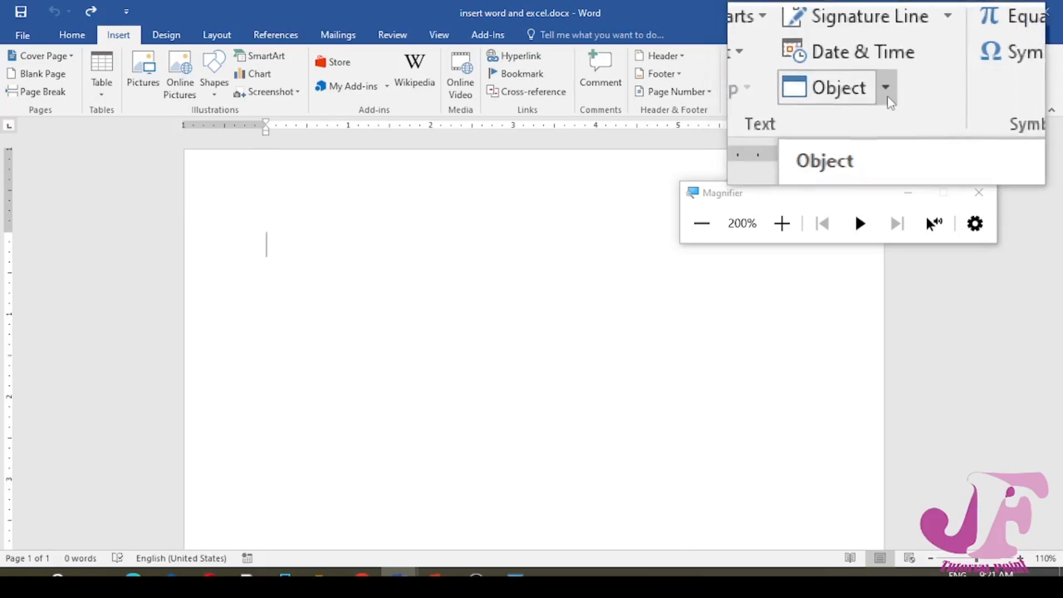
{"action": "left_click", "coordinate": [887, 89]}
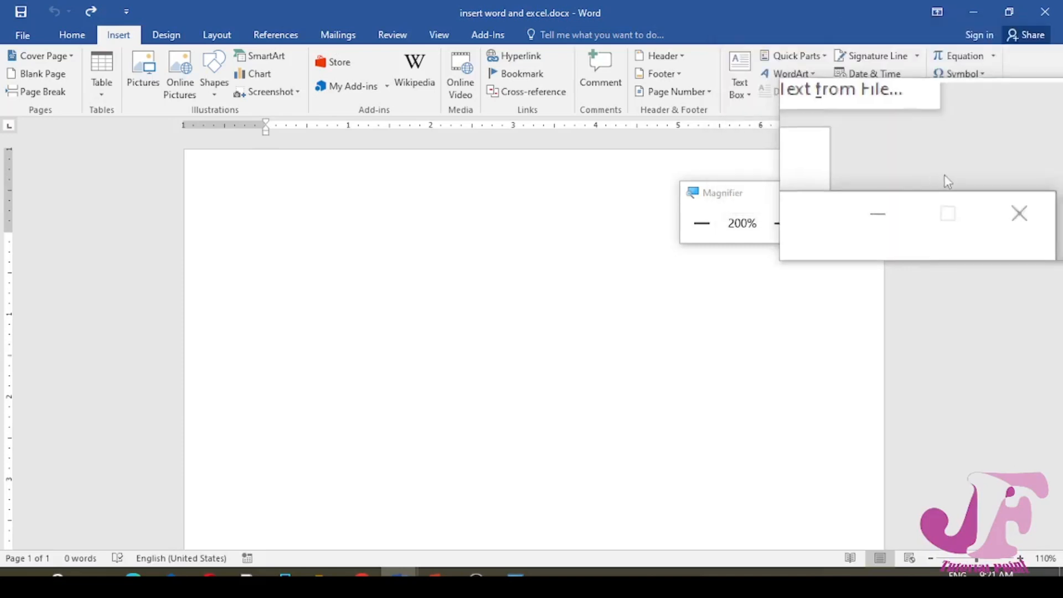
{"action": "left_click", "coordinate": [984, 192]}
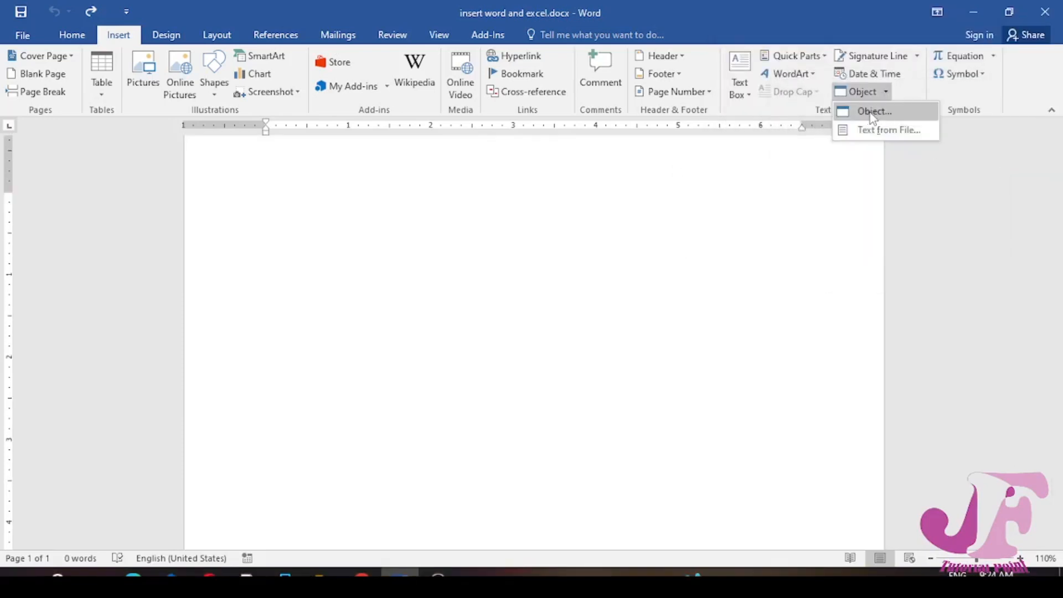
{"action": "left_click", "coordinate": [867, 114]}
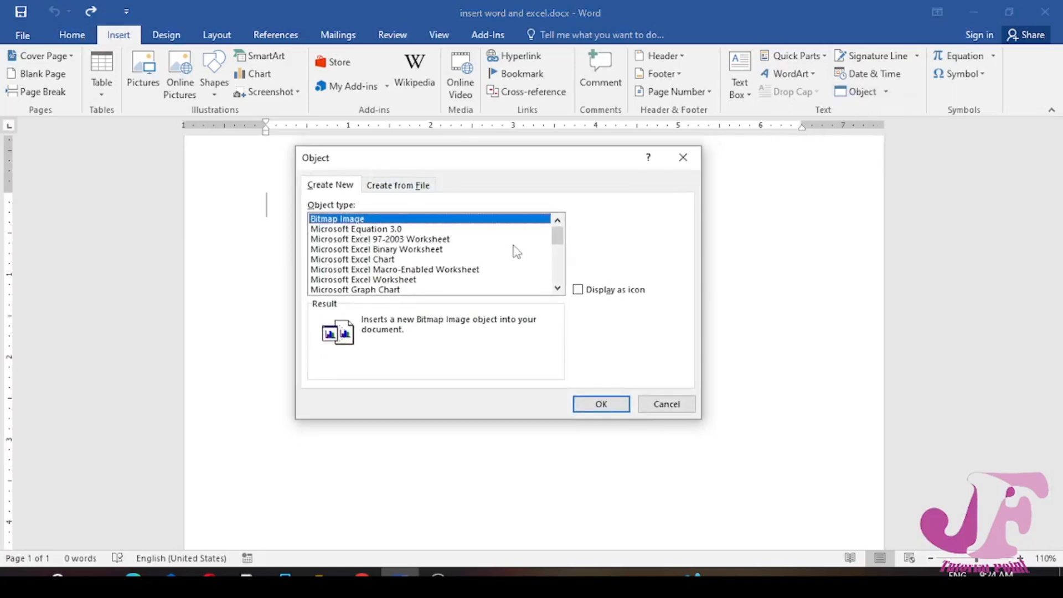
{"action": "scroll", "coordinate": [497, 260], "scroll_direction": "down", "scroll_amount": 6}
{"action": "scroll", "coordinate": [487, 268], "scroll_direction": "up", "scroll_amount": 6}
Insert the existing file full class.pptx from the Desktop as an object with Link to file enabled
{"action": "left_click", "coordinate": [418, 188]}
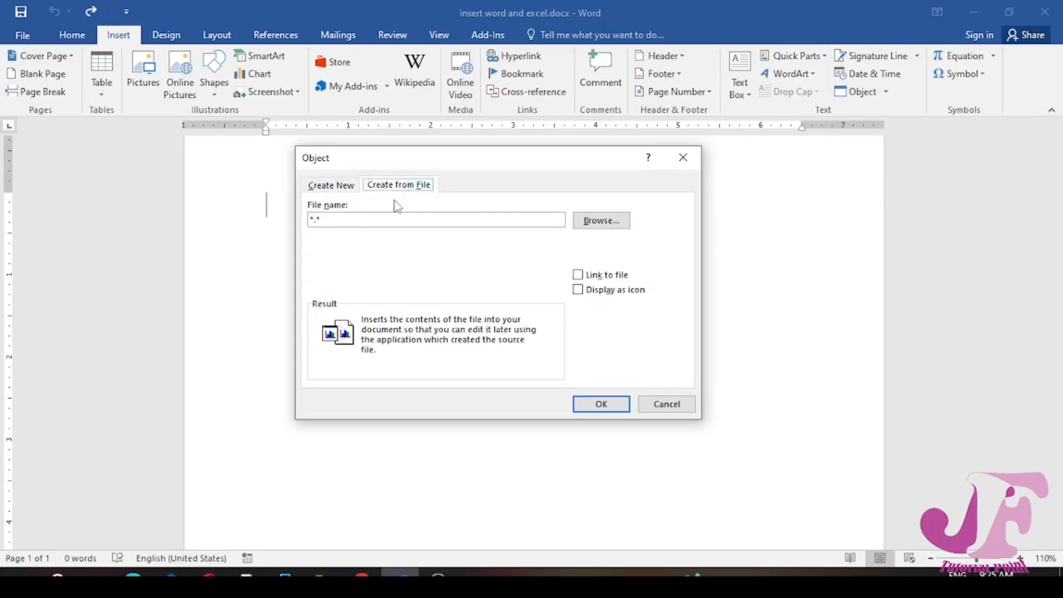
{"action": "left_click", "coordinate": [595, 223]}
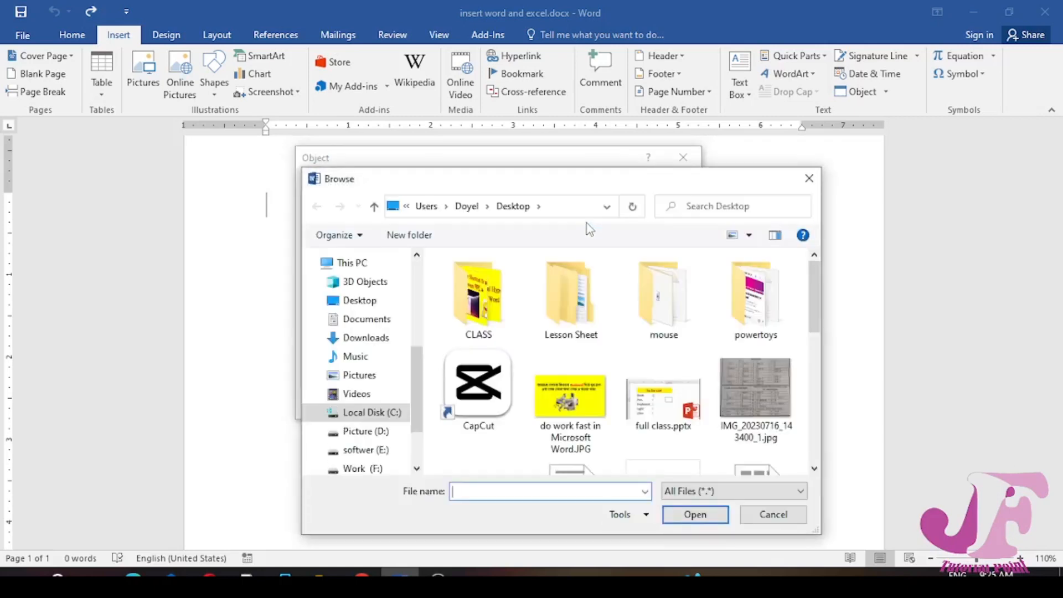
{"action": "left_click", "coordinate": [665, 407]}
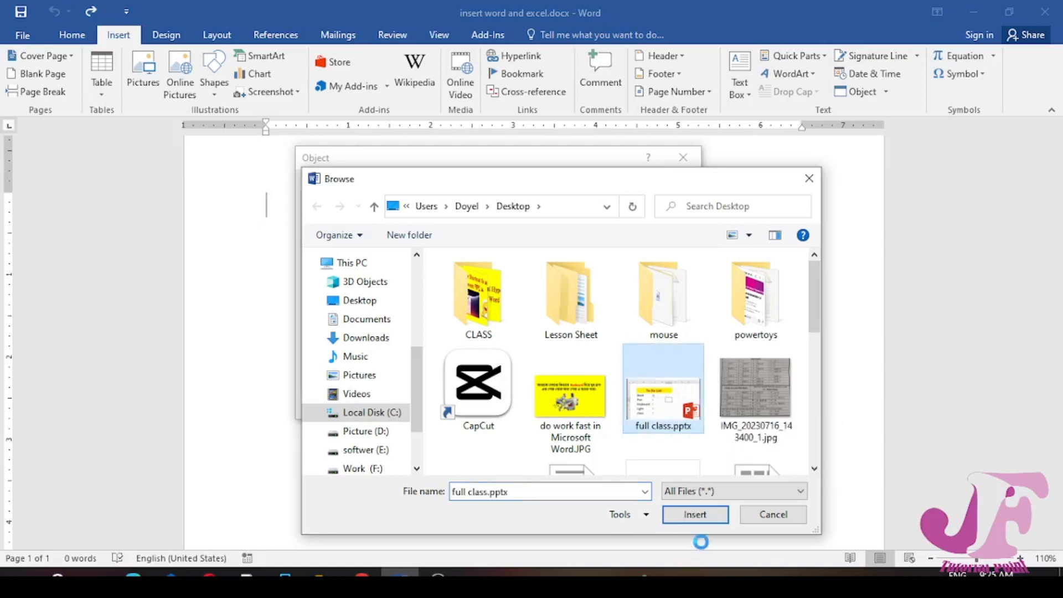
{"action": "left_click", "coordinate": [695, 514]}
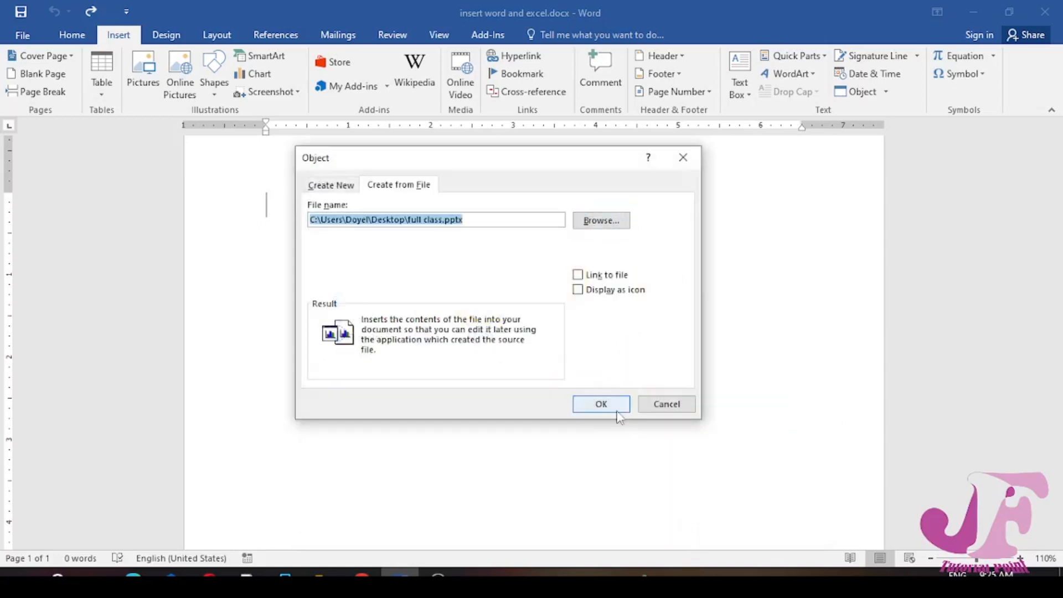
{"action": "left_click", "coordinate": [578, 276]}
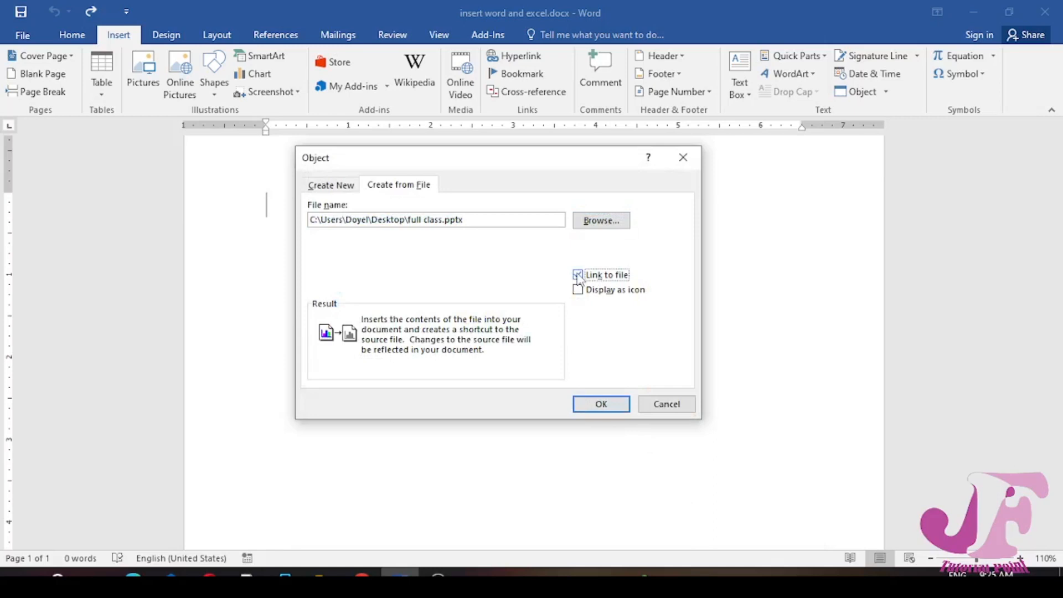
{"action": "left_click", "coordinate": [602, 405]}
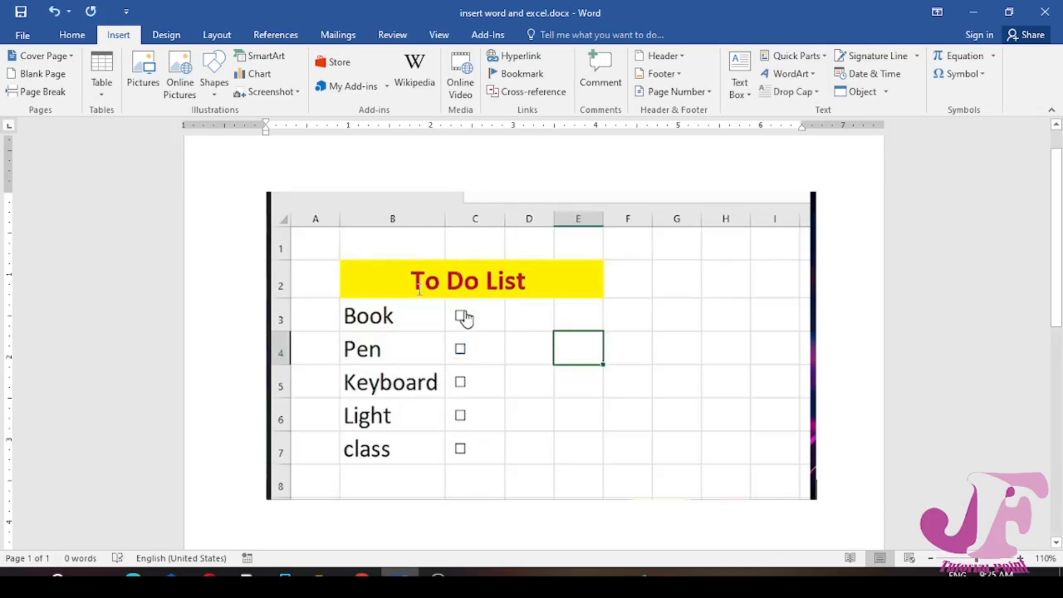
Shrink the inserted presentation object to about 3.1 inches wide and try to move it on the page
{"action": "left_click", "coordinate": [590, 303]}
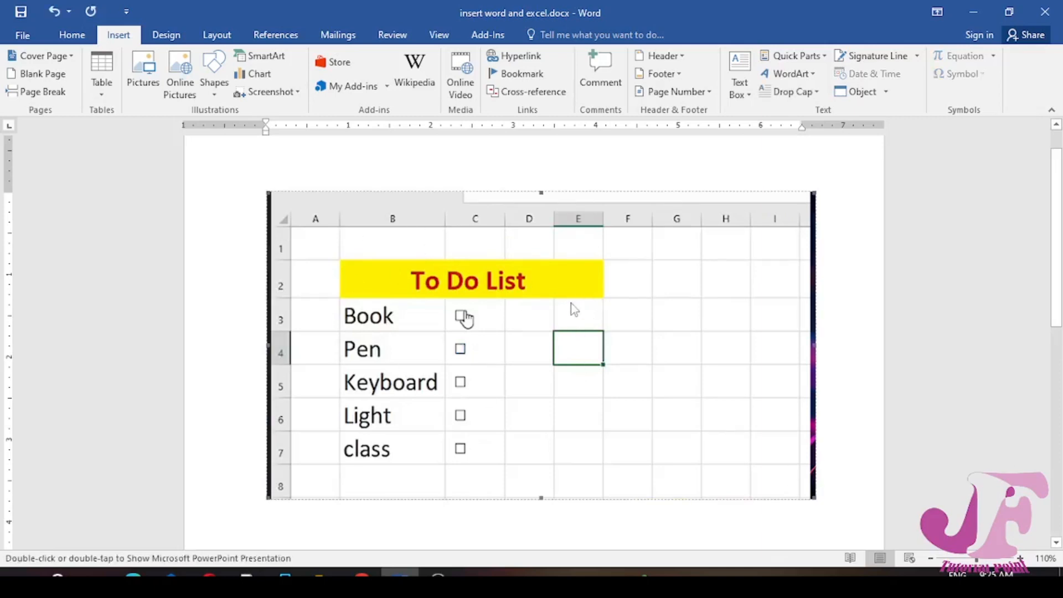
{"action": "left_click_drag", "start_coordinate": [803, 486], "coordinate": [501, 340]}
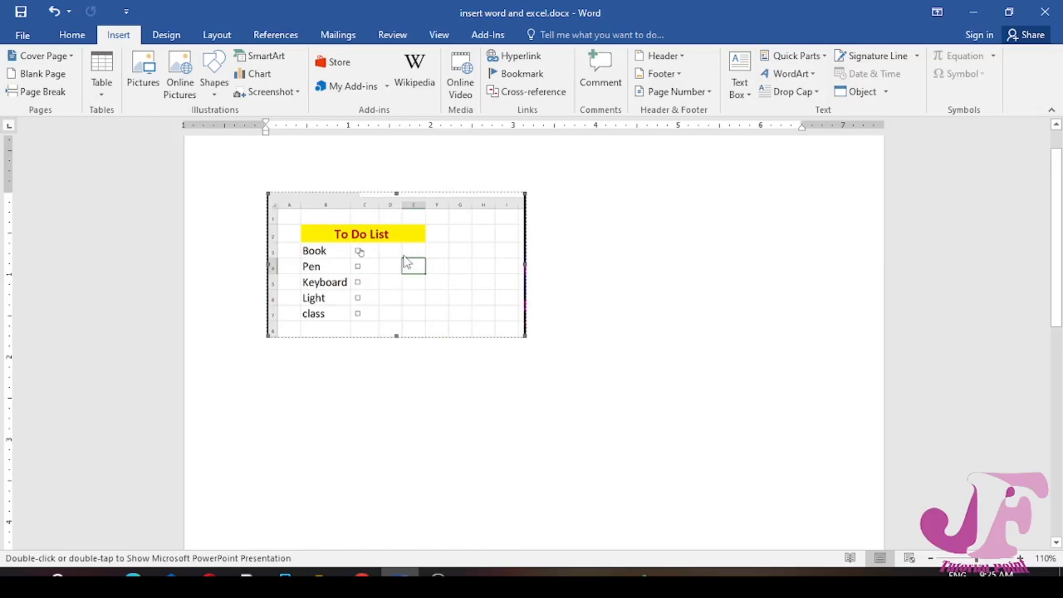
{"action": "mouse_move", "coordinate": [460, 258]}
{"action": "left_mouse_down"}
{"action": "mouse_move", "coordinate": [416, 234]}
{"action": "mouse_move", "coordinate": [457, 240]}
{"action": "left_mouse_up"}
Set the presentation object's text wrapping to In Front of Text and shrink it to about 2 inches wide
{"action": "left_click", "coordinate": [216, 35]}
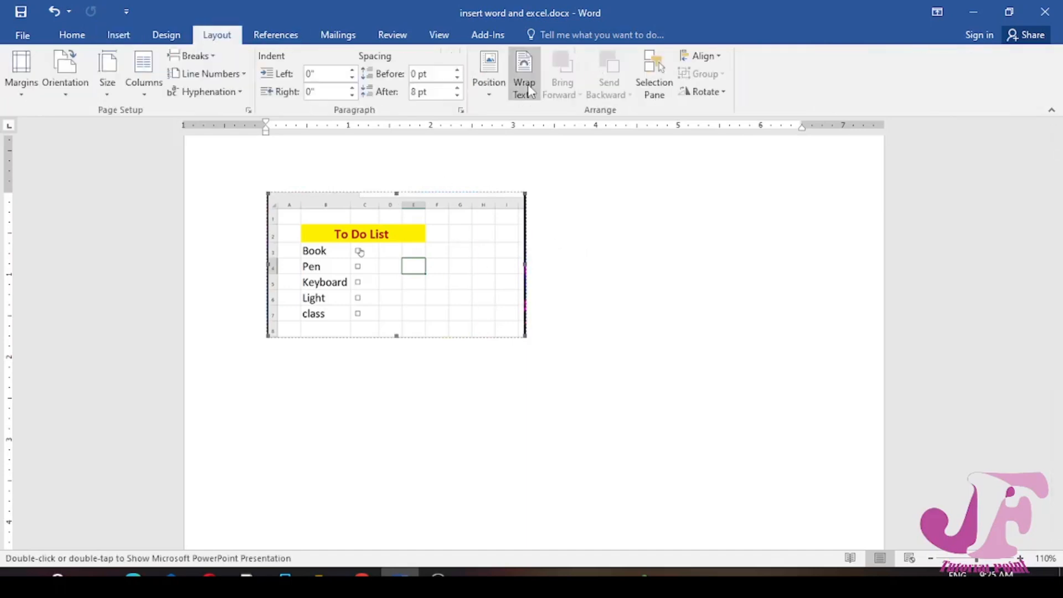
{"action": "left_click", "coordinate": [524, 89]}
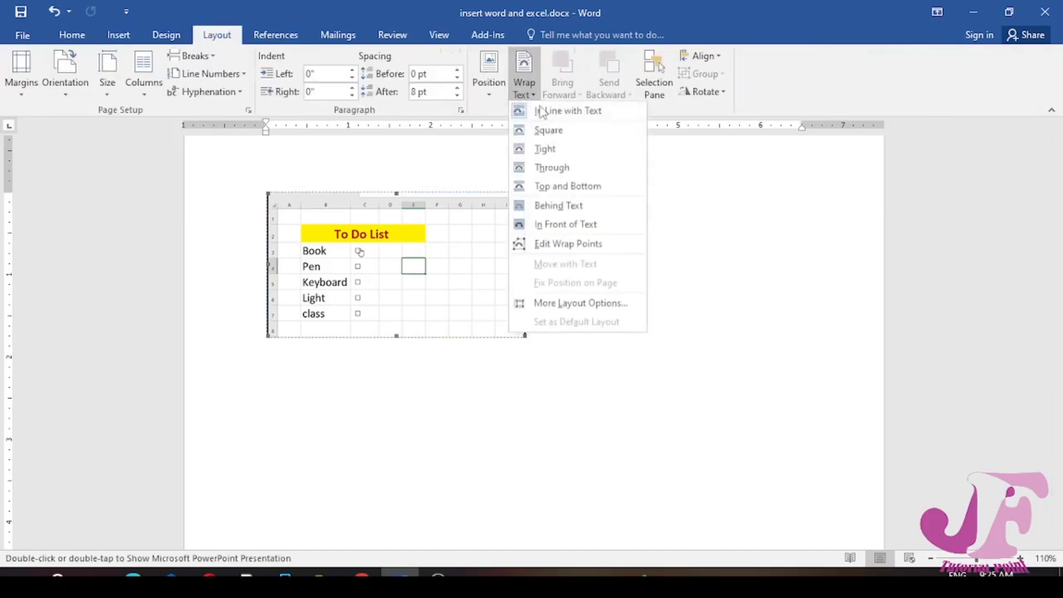
{"action": "left_click", "coordinate": [559, 227]}
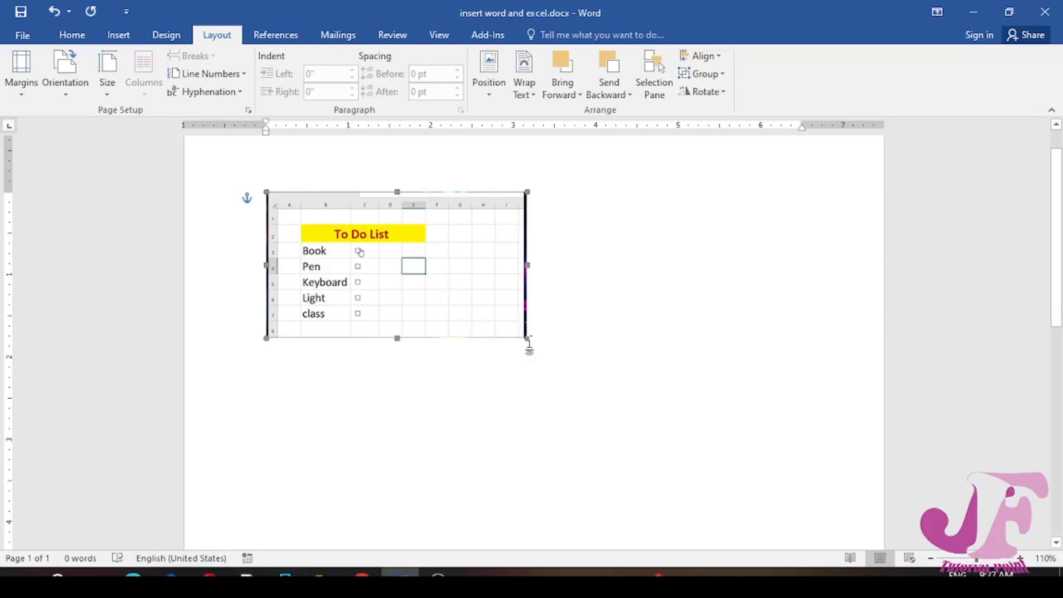
{"action": "left_click_drag", "start_coordinate": [527, 338], "coordinate": [432, 284]}
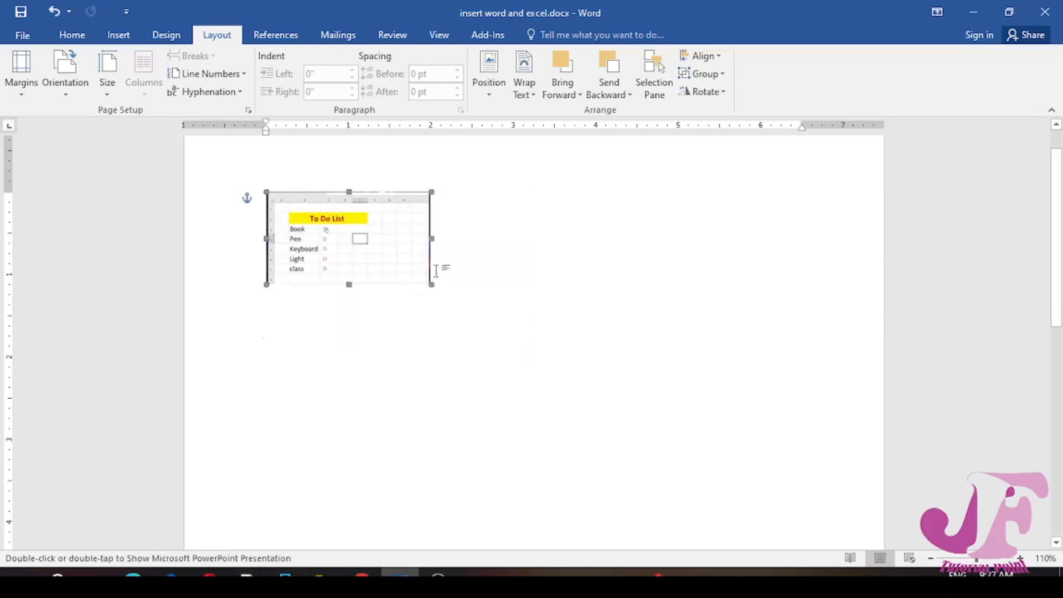
{"action": "left_click", "coordinate": [512, 262]}
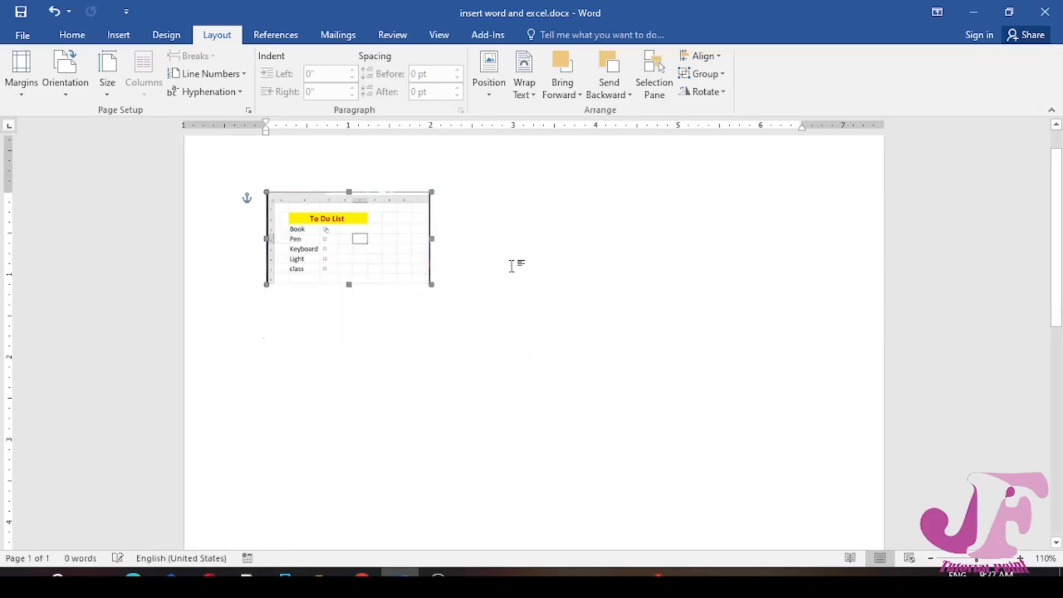
Start inserting an object from an existing file and look through the Desktop for an Excel workbook
{"action": "left_click", "coordinate": [124, 41]}
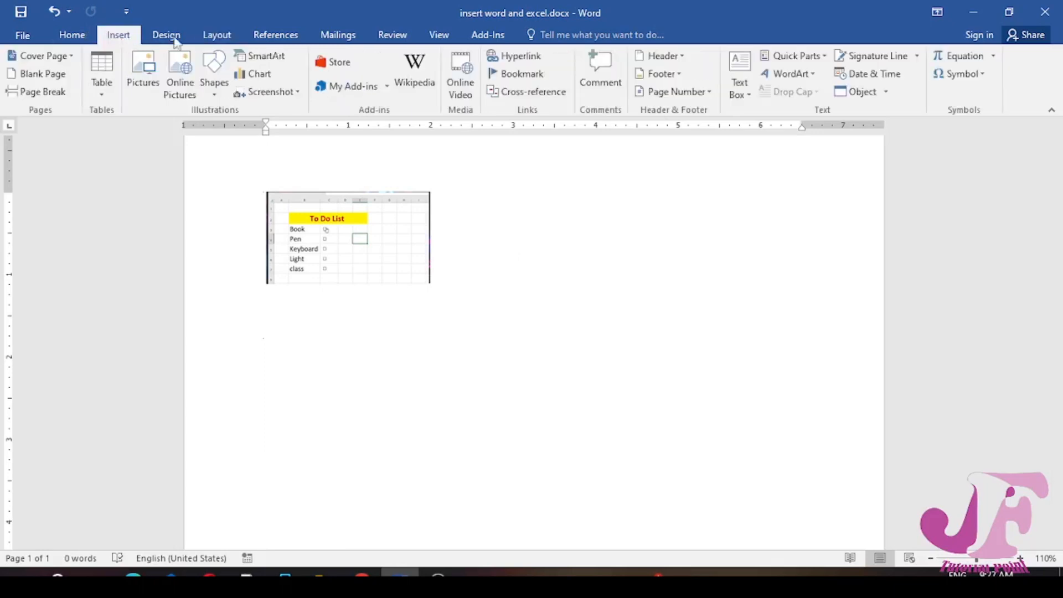
{"action": "left_click", "coordinate": [887, 94]}
{"action": "left_click", "coordinate": [885, 109]}
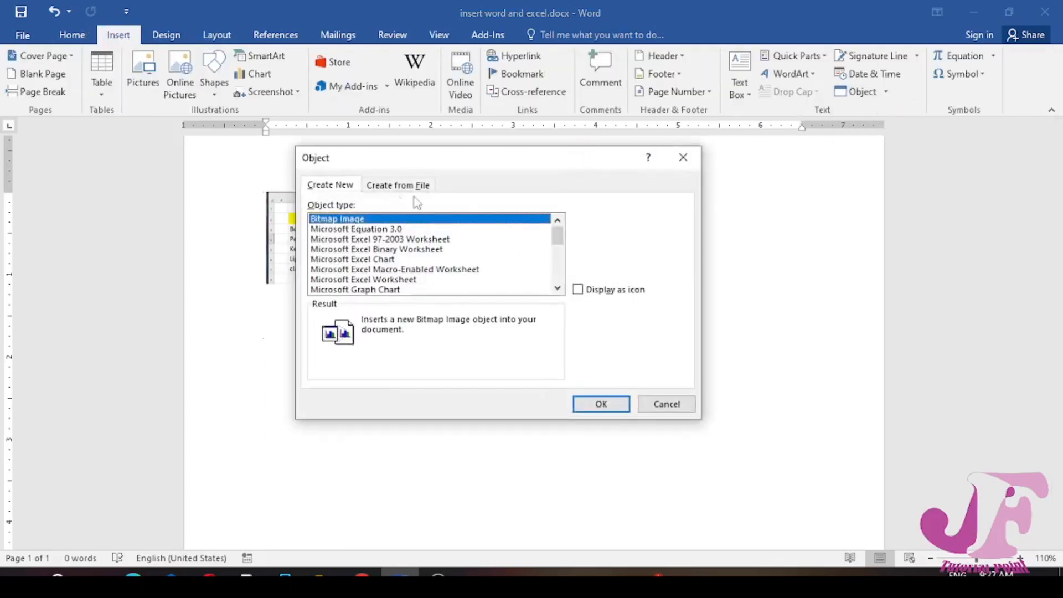
{"action": "left_click", "coordinate": [382, 187]}
{"action": "left_click", "coordinate": [612, 222]}
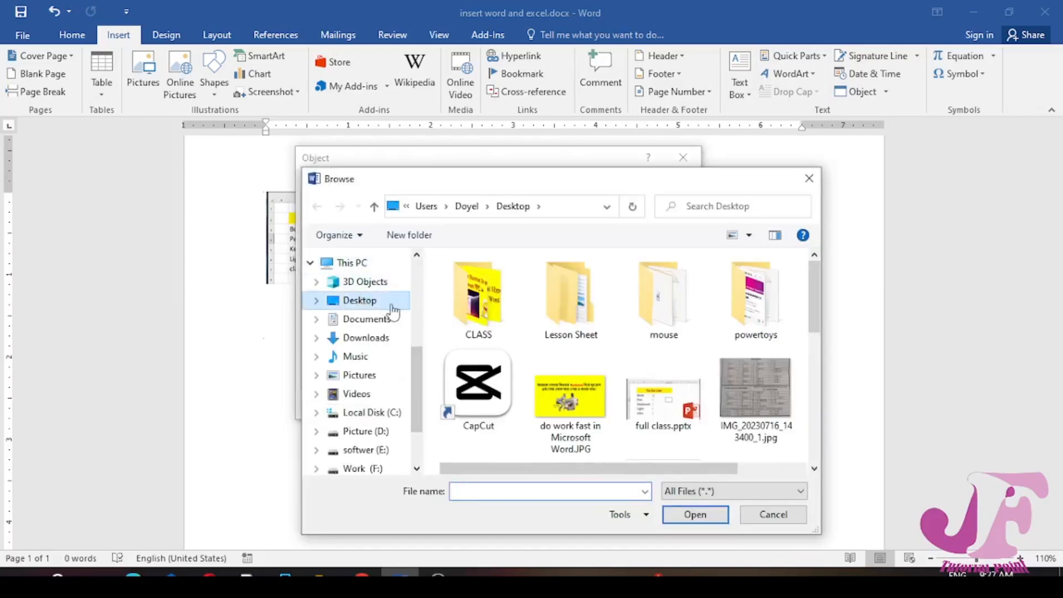
{"action": "left_click", "coordinate": [391, 303]}
{"action": "scroll", "coordinate": [509, 437], "scroll_direction": "down", "scroll_amount": 2}
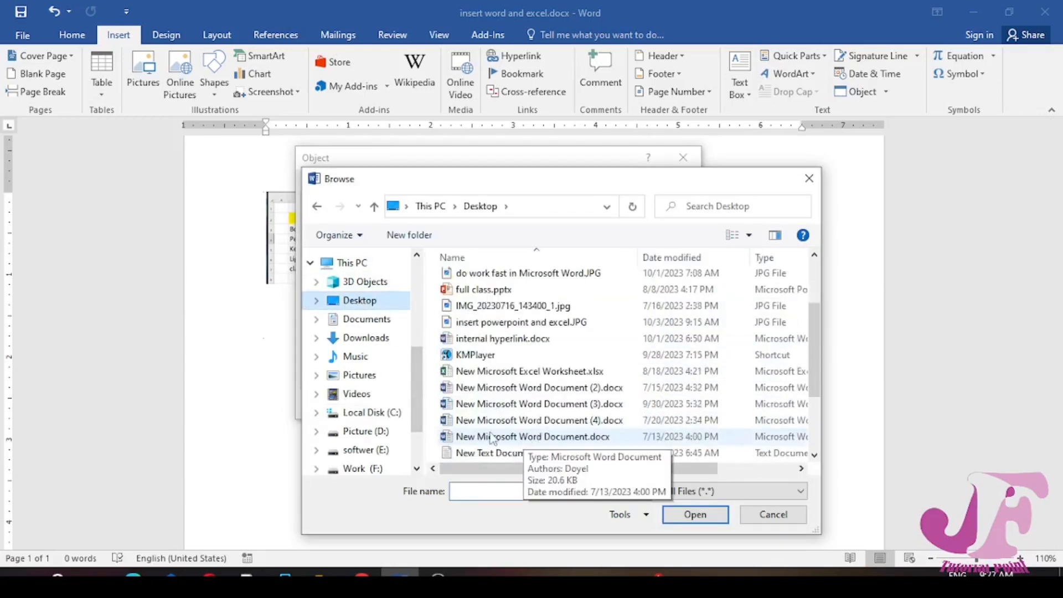
{"action": "scroll", "coordinate": [504, 387], "scroll_direction": "up", "scroll_amount": 2}
{"action": "scroll", "coordinate": [511, 381], "scroll_direction": "down", "scroll_amount": 4}
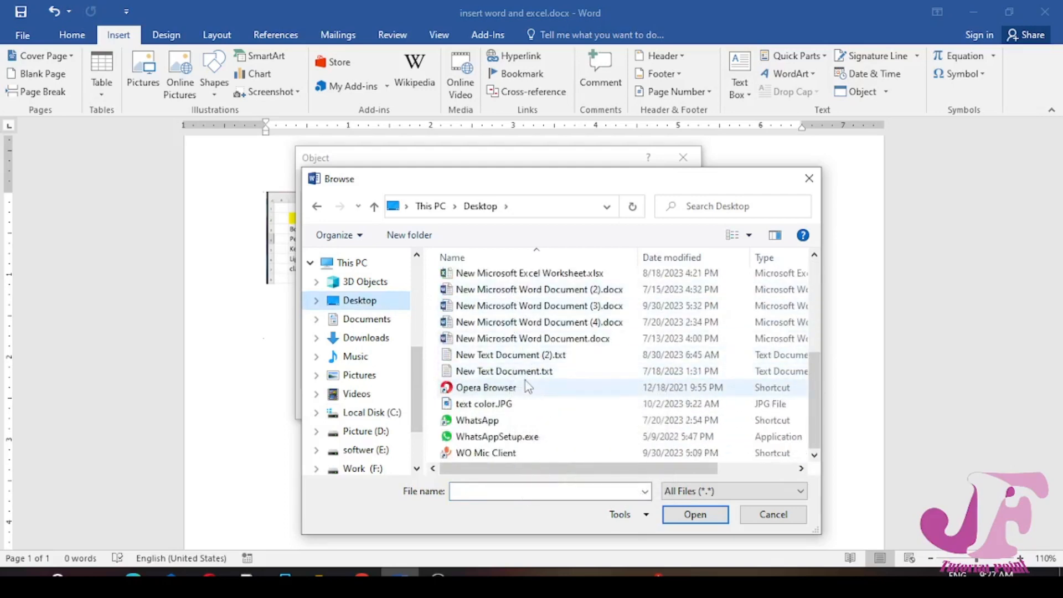
{"action": "scroll", "coordinate": [526, 382], "scroll_direction": "up", "scroll_amount": 3}
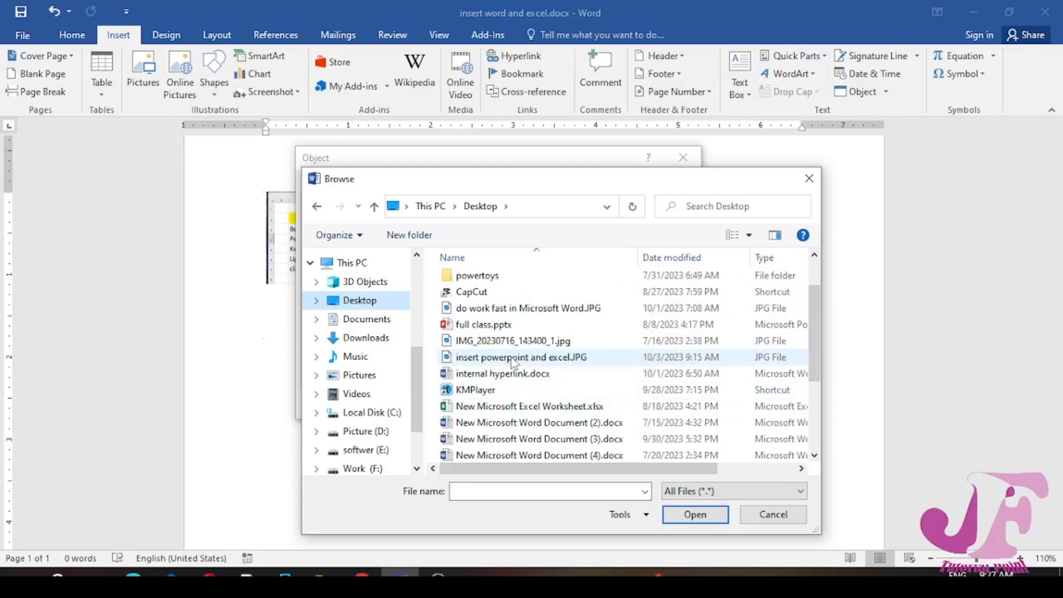
{"action": "scroll", "coordinate": [487, 338], "scroll_direction": "up", "scroll_amount": 1}
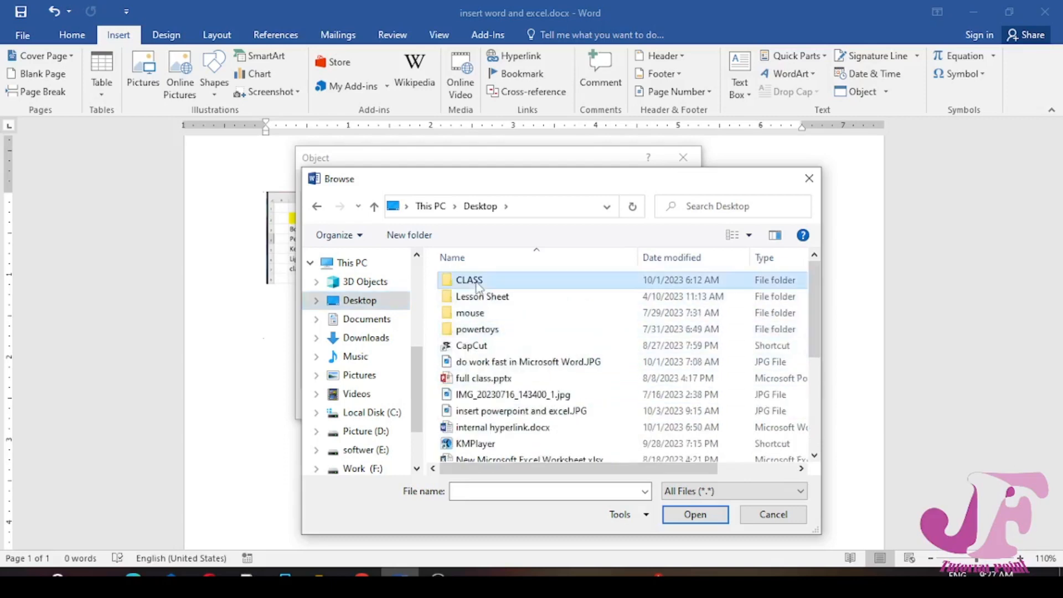
Insert Conditional Formating advance.xlsx from New folder inside the Desktop's CLASS folder as an object with Link to file enabled
{"action": "double_click", "coordinate": [471, 280]}
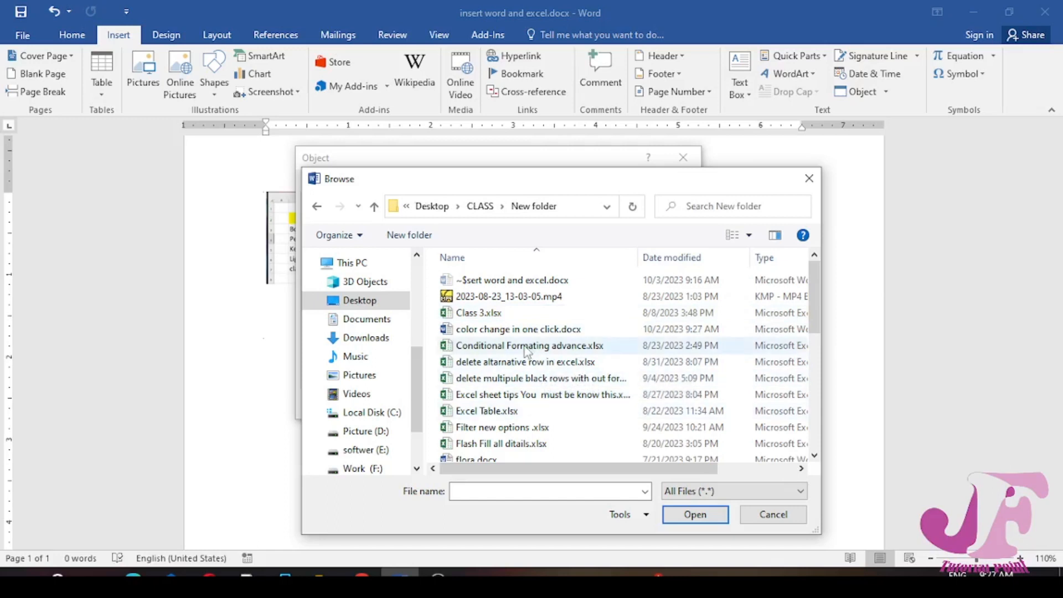
{"action": "left_click", "coordinate": [511, 351]}
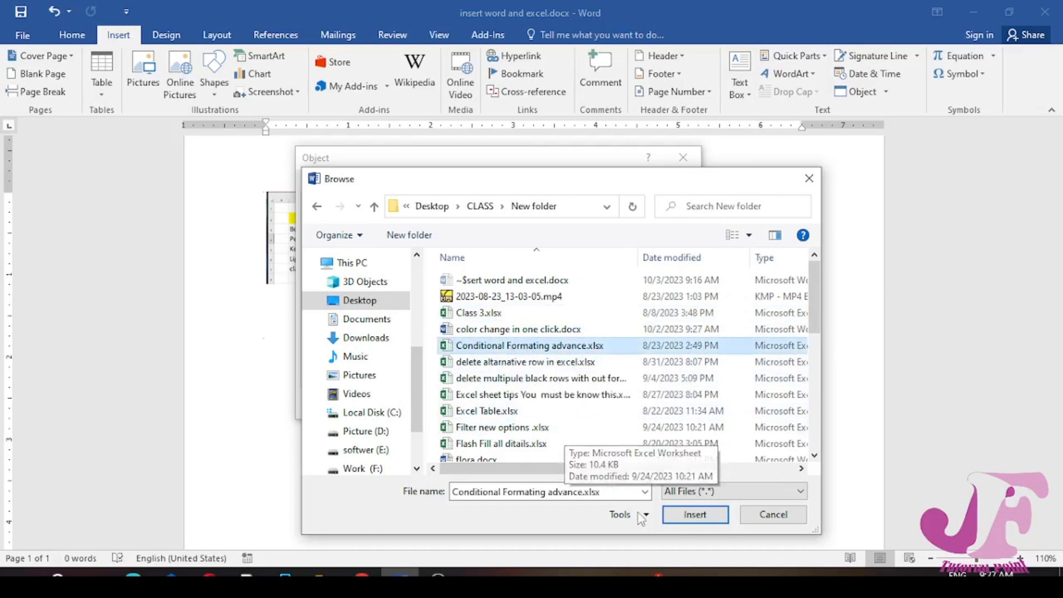
{"action": "left_click", "coordinate": [692, 516]}
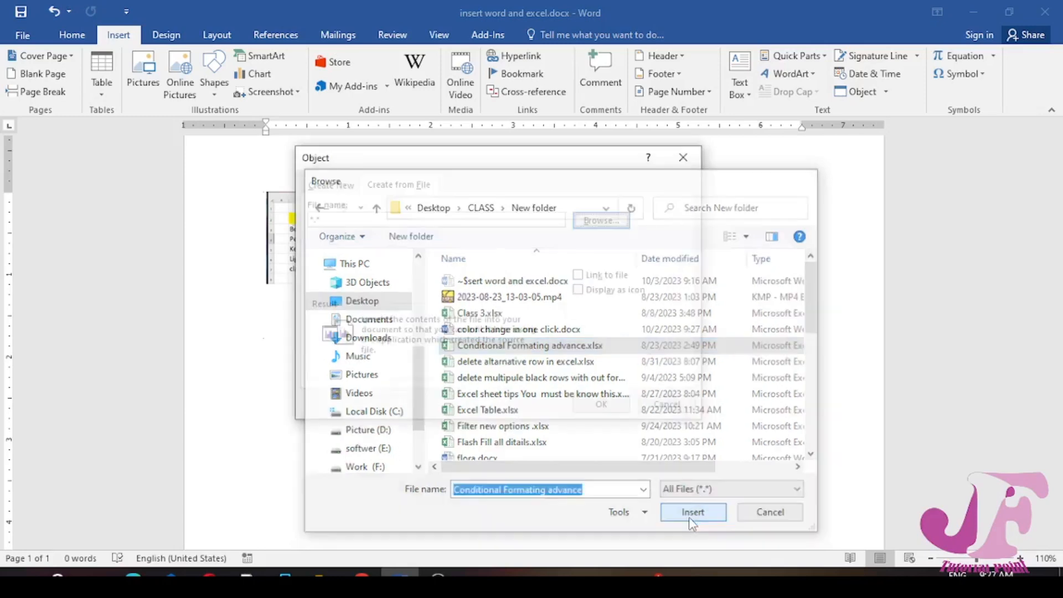
{"action": "left_click", "coordinate": [591, 278]}
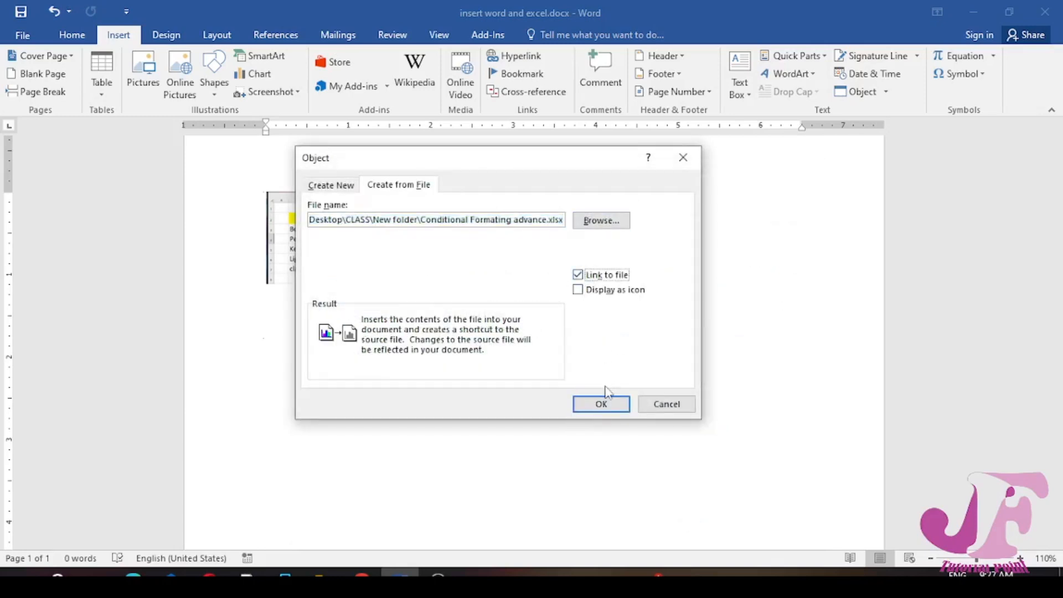
{"action": "left_click", "coordinate": [604, 405]}
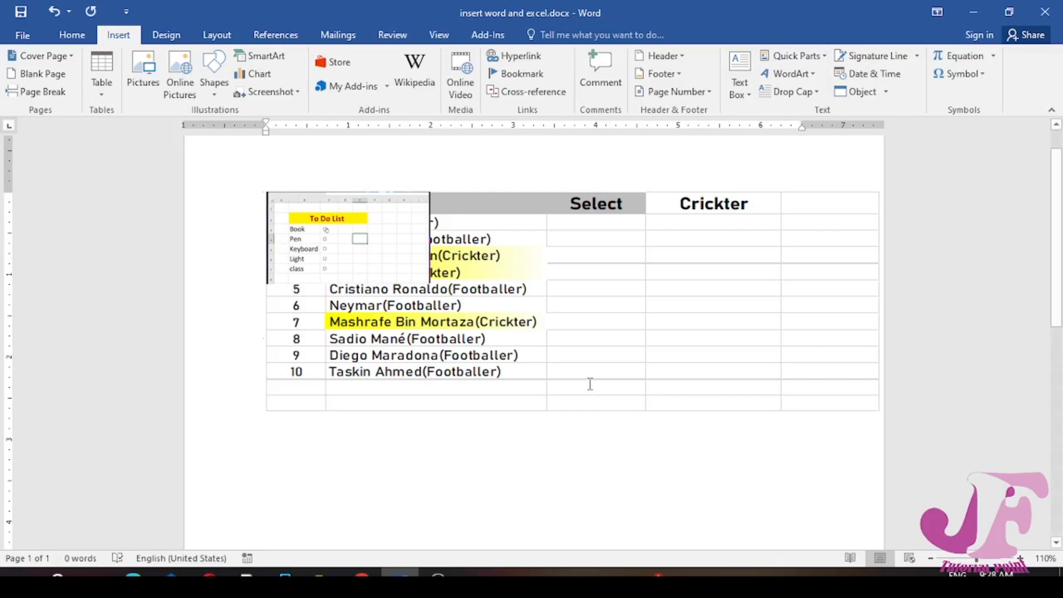
Shrink the worksheet object to about 4.1 inches wide and move the To Do List presentation object to its right
{"action": "left_click", "coordinate": [835, 369]}
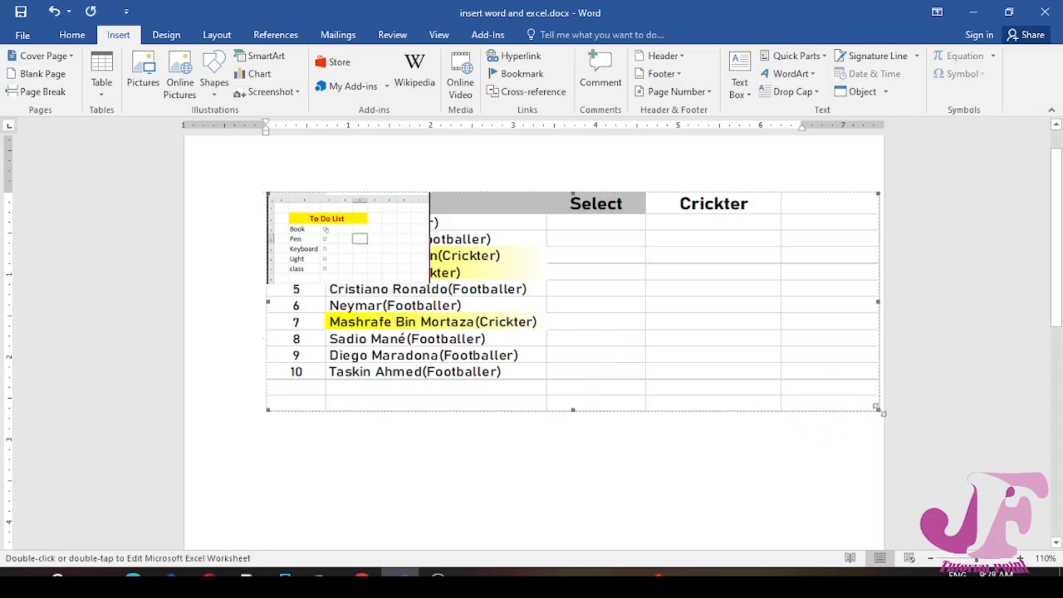
{"action": "left_click_drag", "start_coordinate": [879, 411], "coordinate": [613, 301]}
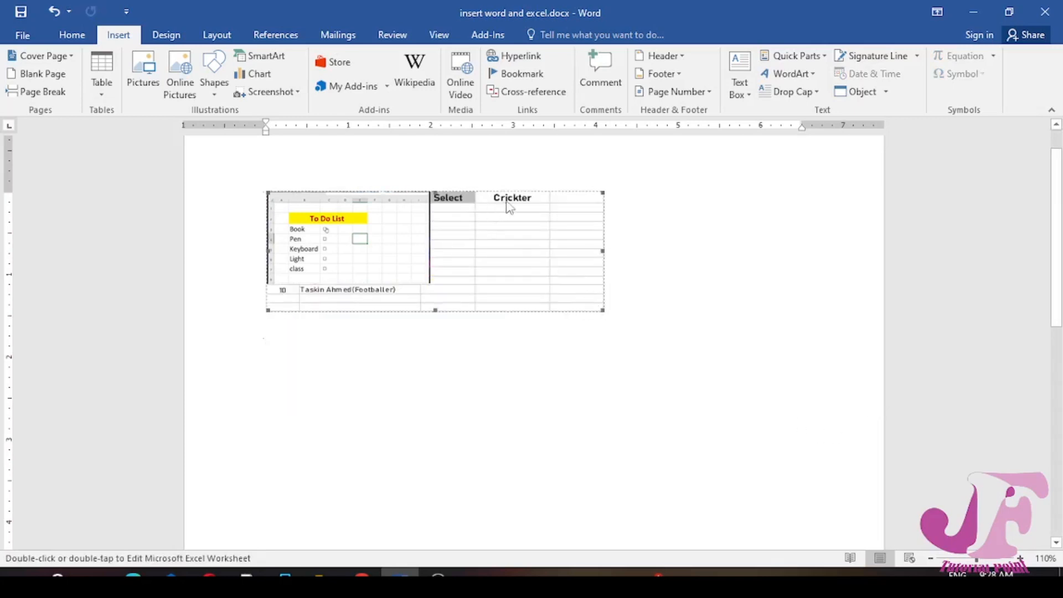
{"action": "left_click", "coordinate": [414, 241]}
{"action": "left_click_drag", "start_coordinate": [737, 237], "coordinate": [750, 233]}
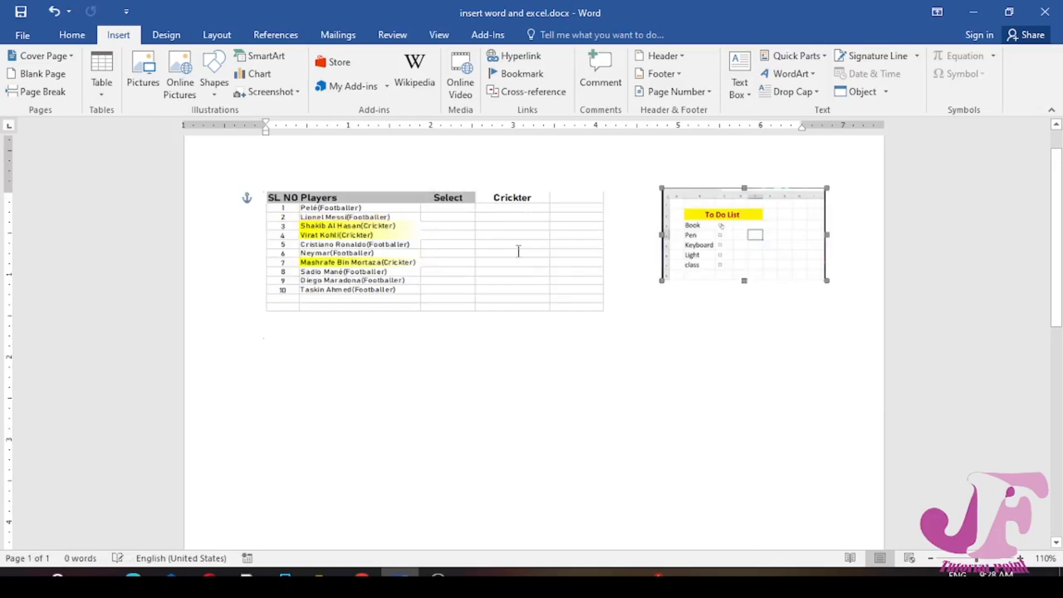
{"action": "left_click", "coordinate": [529, 264]}
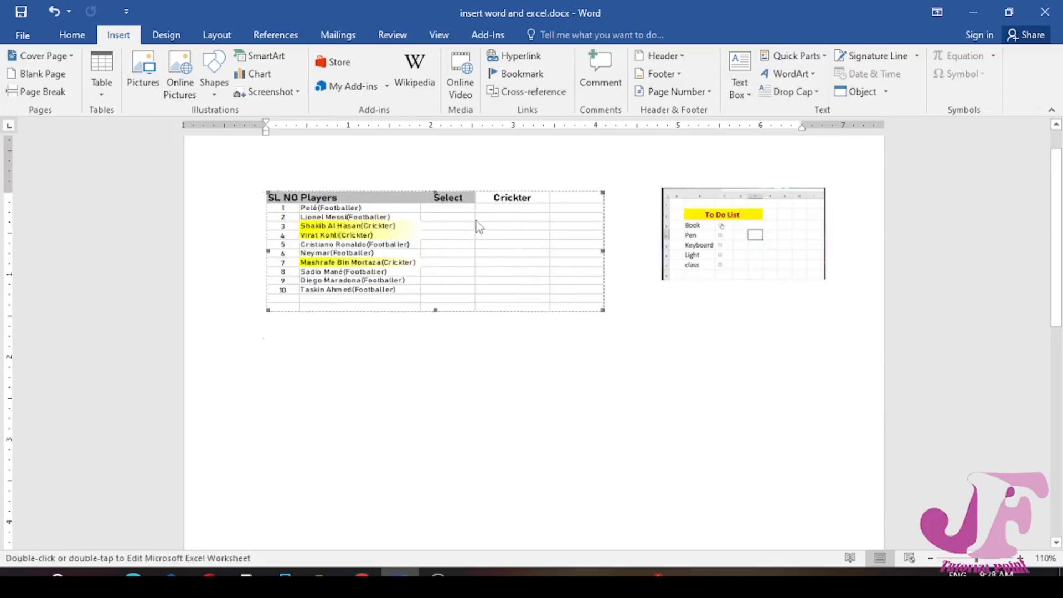
{"action": "left_click", "coordinate": [229, 28]}
{"action": "left_click", "coordinate": [524, 86]}
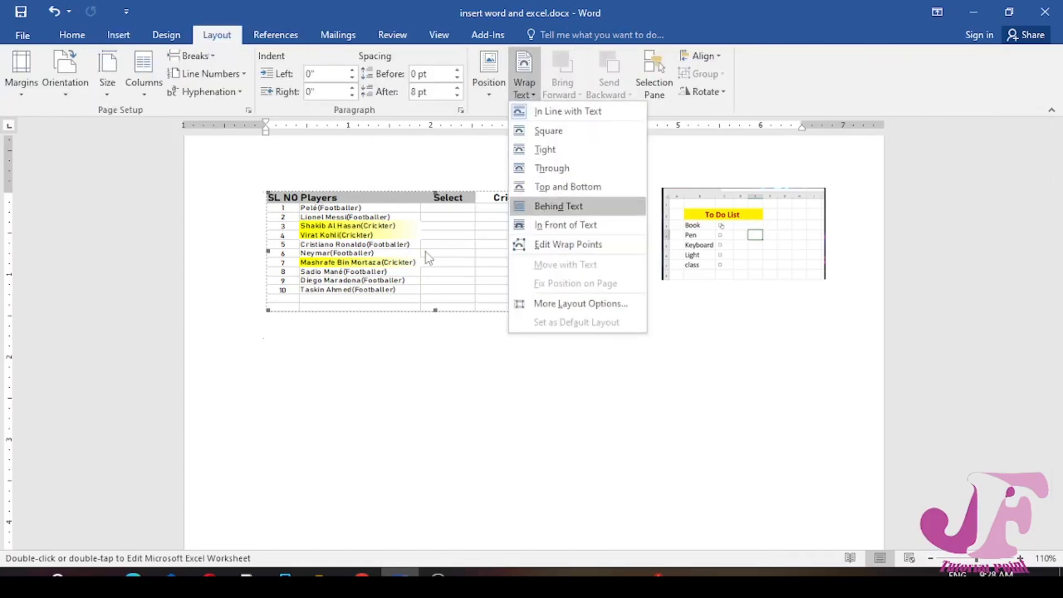
Open the linked workbook in Excel from the worksheet object and select Footballer in cell D1
{"action": "left_click", "coordinate": [376, 233]}
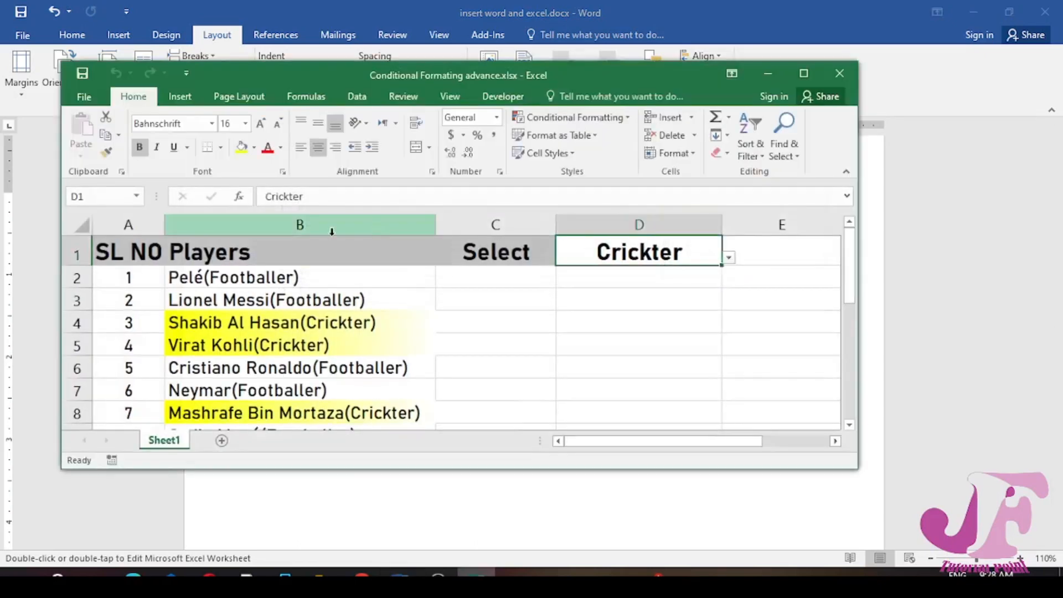
{"action": "left_click_drag", "start_coordinate": [703, 469], "coordinate": [703, 554]}
{"action": "left_click", "coordinate": [729, 257]}
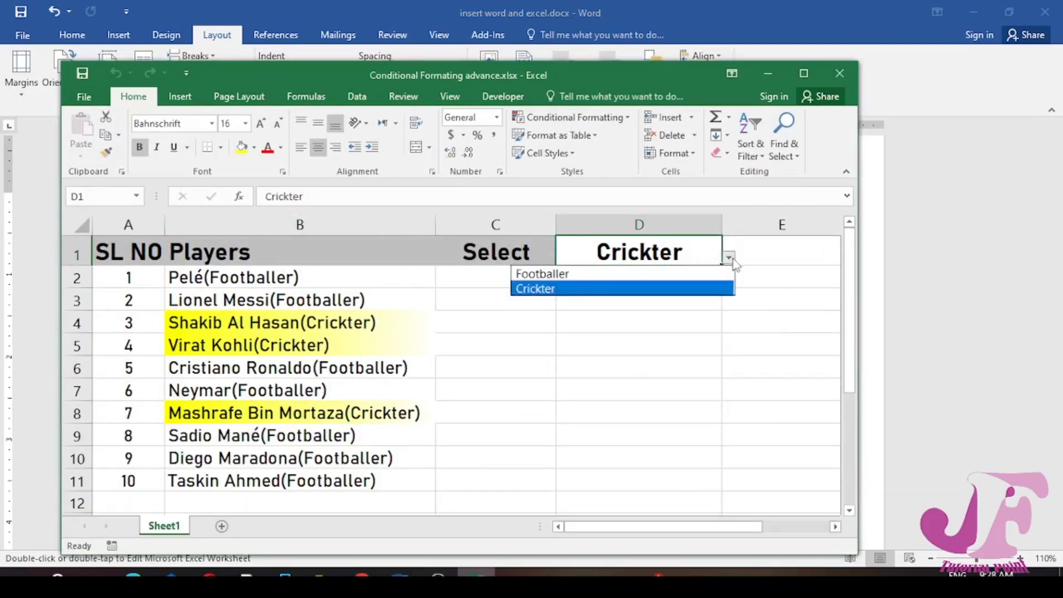
{"action": "left_click", "coordinate": [631, 274]}
Switch cell D1 to Crickter and close the workbook without saving the changes
{"action": "left_click", "coordinate": [728, 258]}
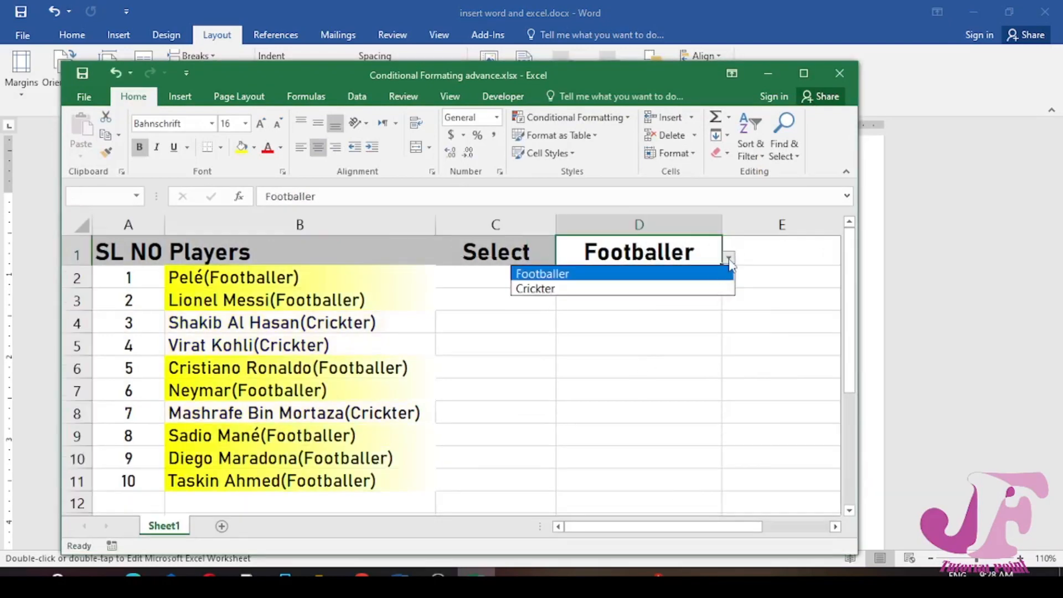
{"action": "left_click", "coordinate": [693, 289]}
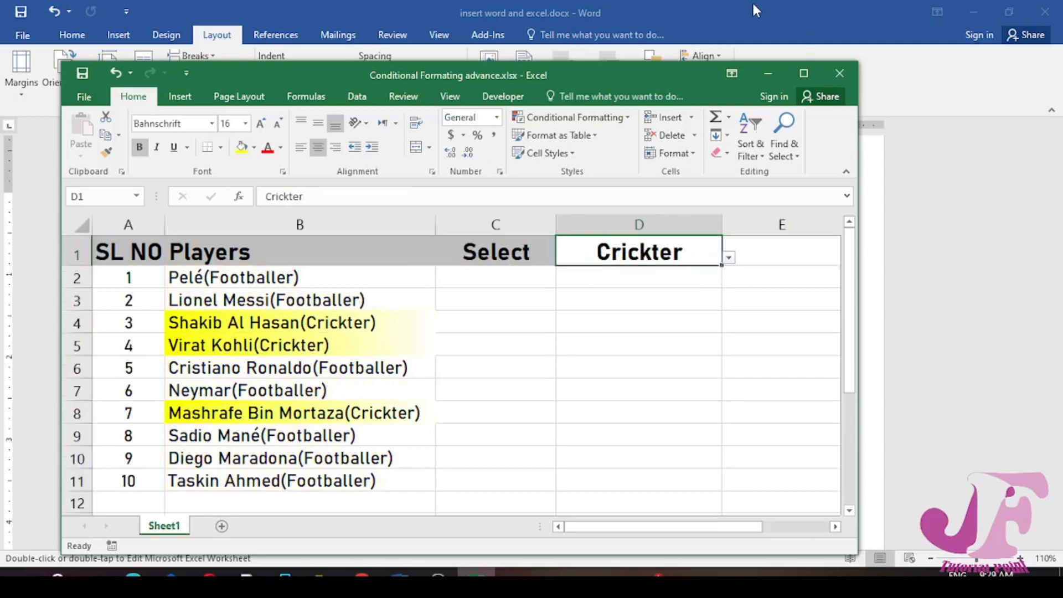
{"action": "left_click", "coordinate": [839, 75]}
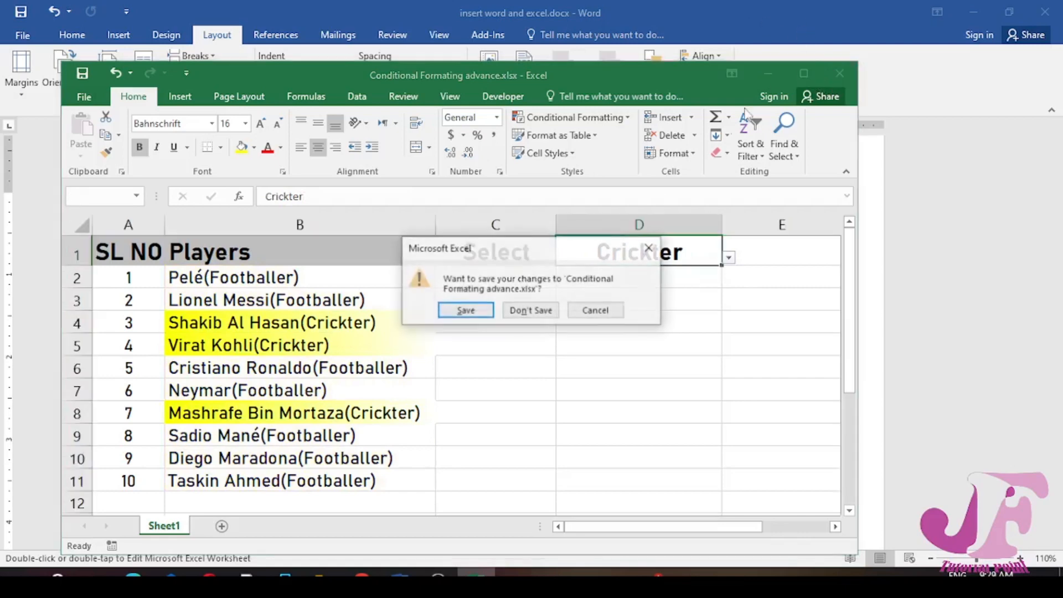
{"action": "left_click", "coordinate": [531, 313]}
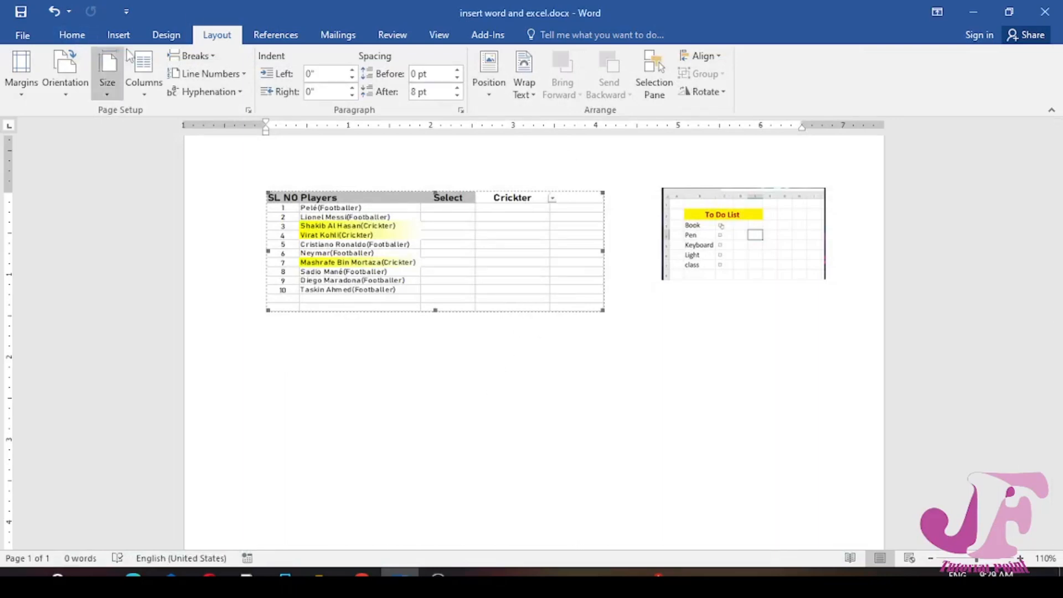
Insert the text from the Desktop file internal hyperlink.docx while the worksheet object is selected
{"action": "left_click", "coordinate": [118, 35]}
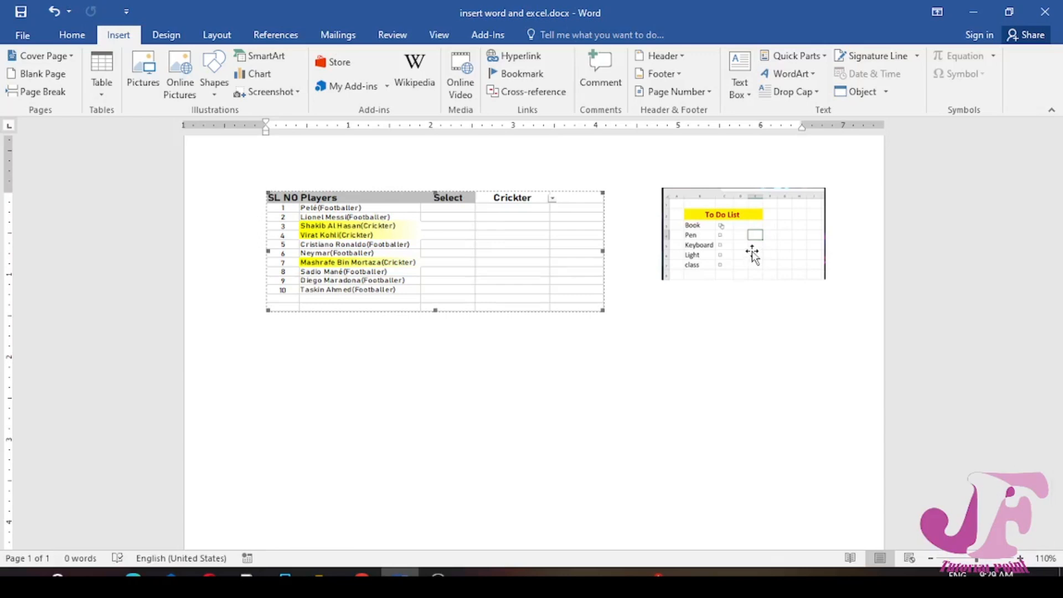
{"action": "scroll", "coordinate": [751, 253], "scroll_direction": "down", "scroll_amount": 3}
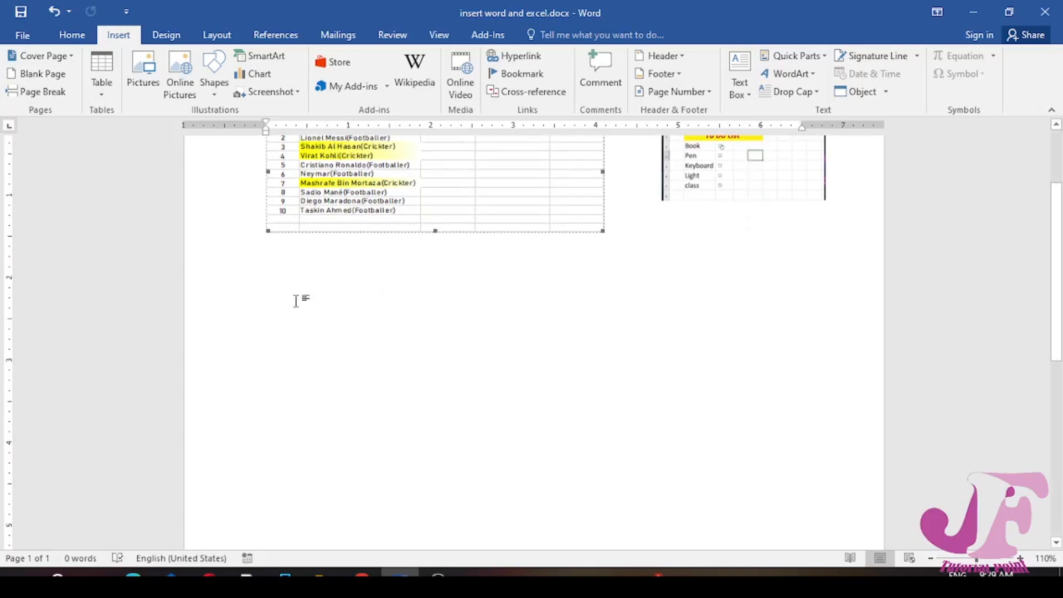
{"action": "left_click", "coordinate": [886, 92]}
{"action": "left_click", "coordinate": [870, 132]}
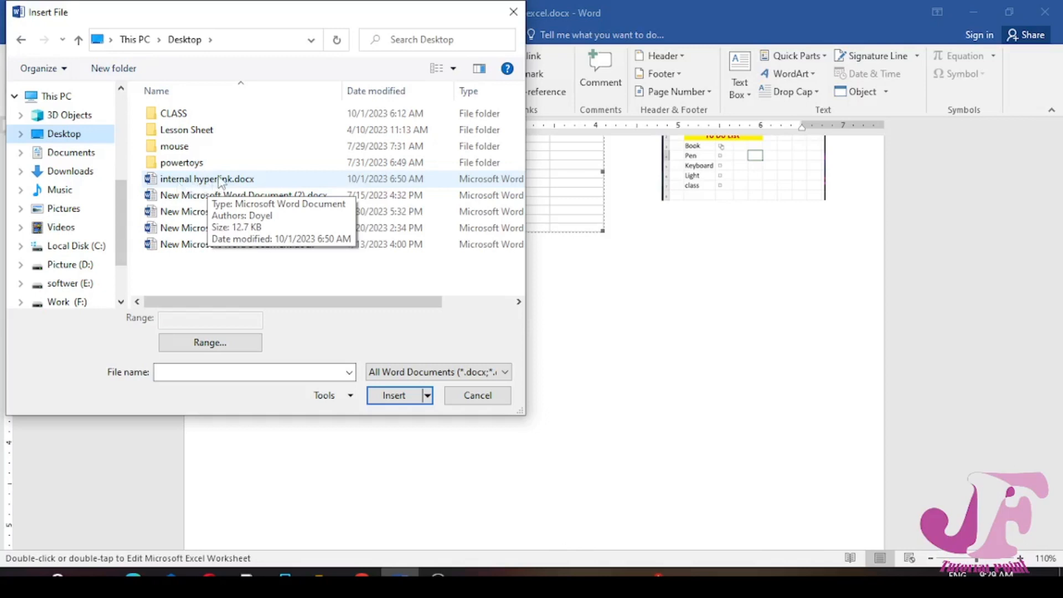
{"action": "double_click", "coordinate": [221, 180]}
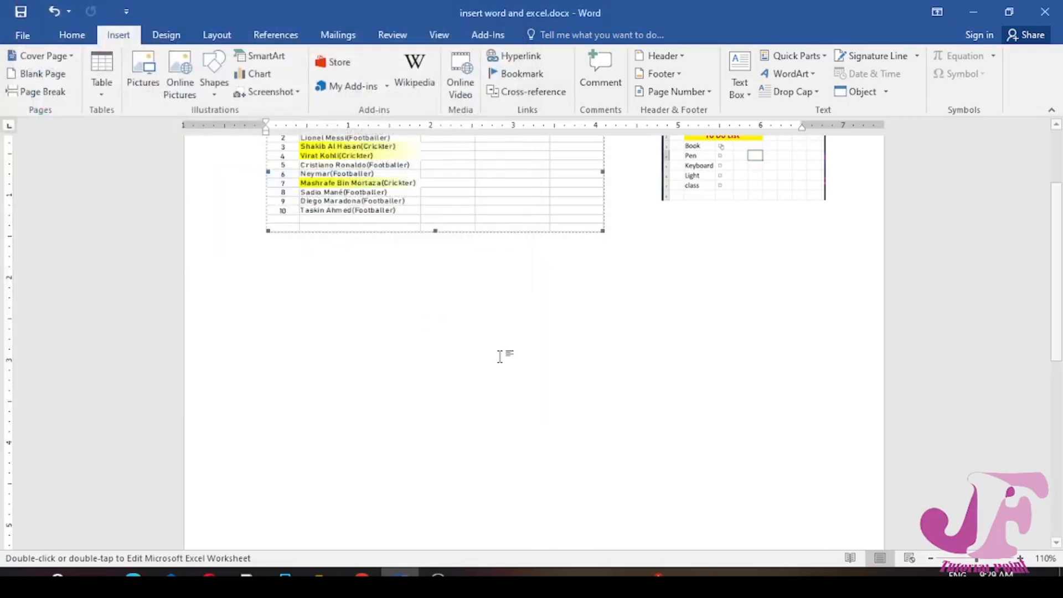
Go back through the inserted text to the start of the document and follow the Chapter1 link
{"action": "scroll", "coordinate": [554, 422], "scroll_direction": "up", "scroll_amount": 15}
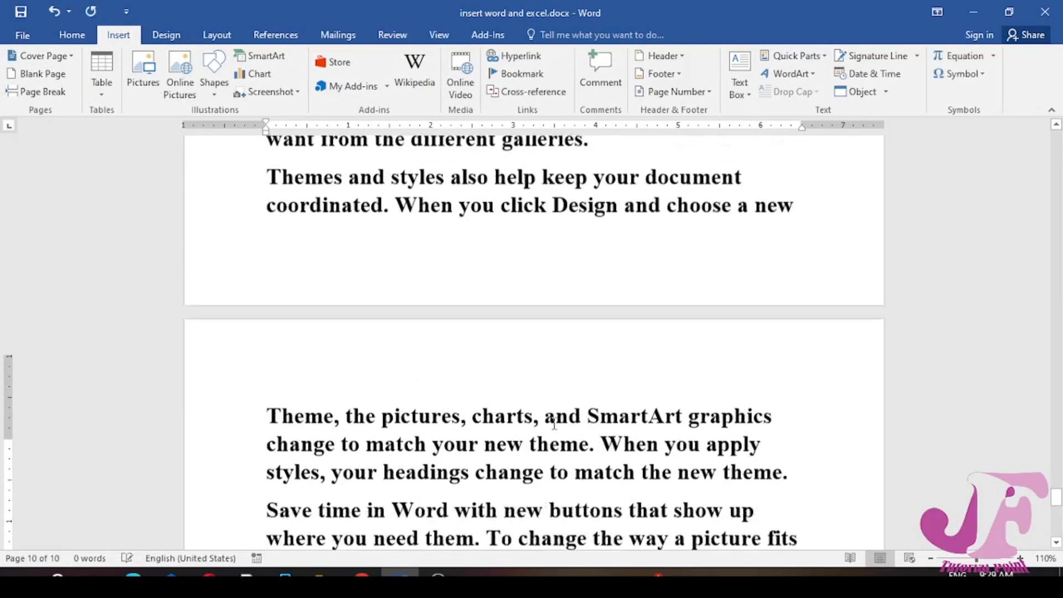
{"action": "scroll", "coordinate": [554, 423], "scroll_direction": "up", "scroll_amount": 20}
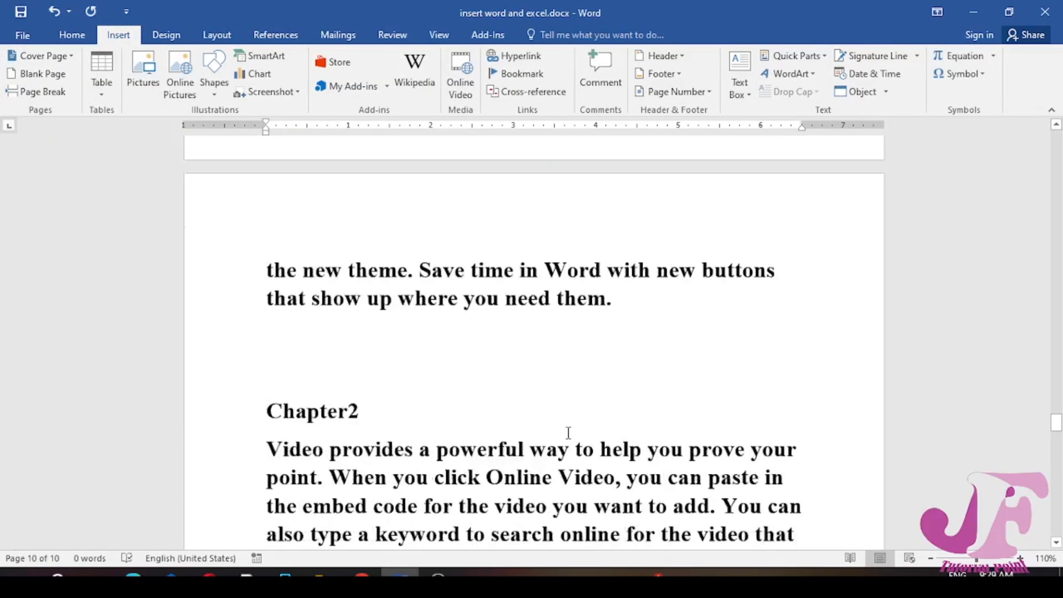
{"action": "scroll", "coordinate": [568, 433], "scroll_direction": "up", "scroll_amount": 10}
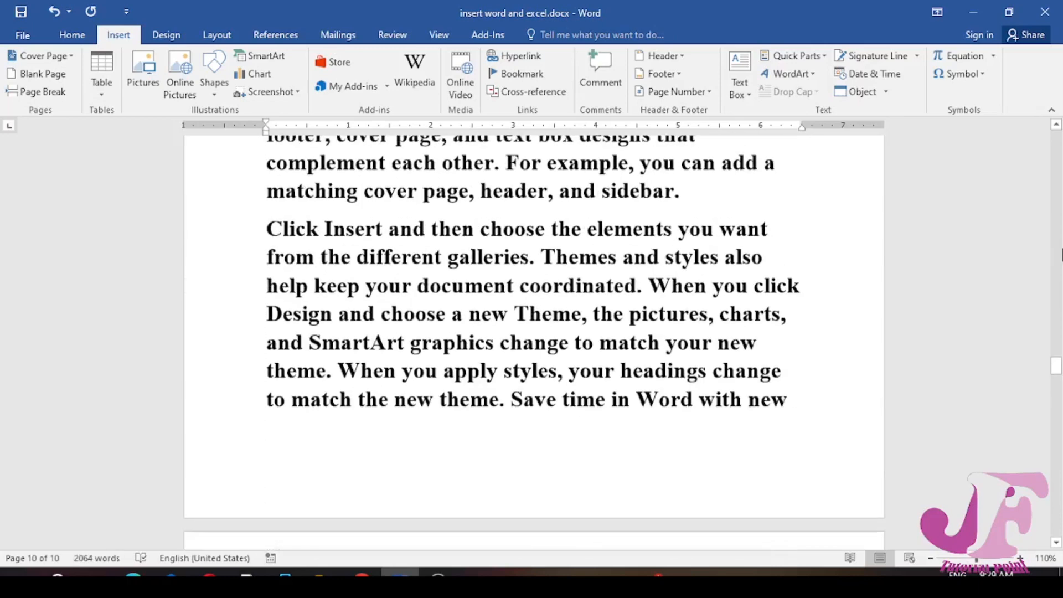
{"action": "left_click", "coordinate": [1056, 125]}
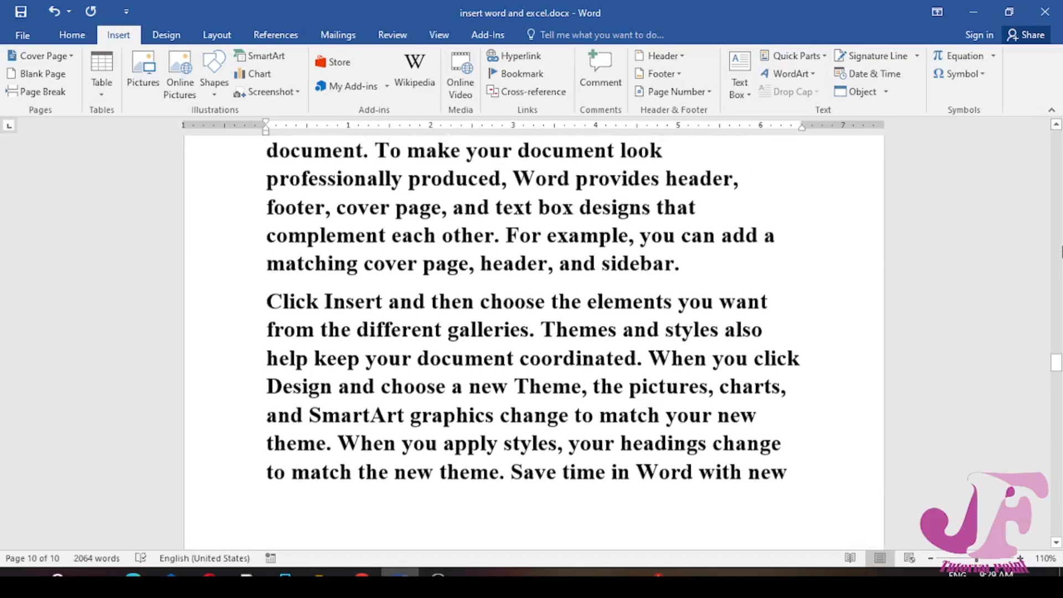
{"action": "left_click_drag", "start_coordinate": [1058, 375], "coordinate": [1055, 127]}
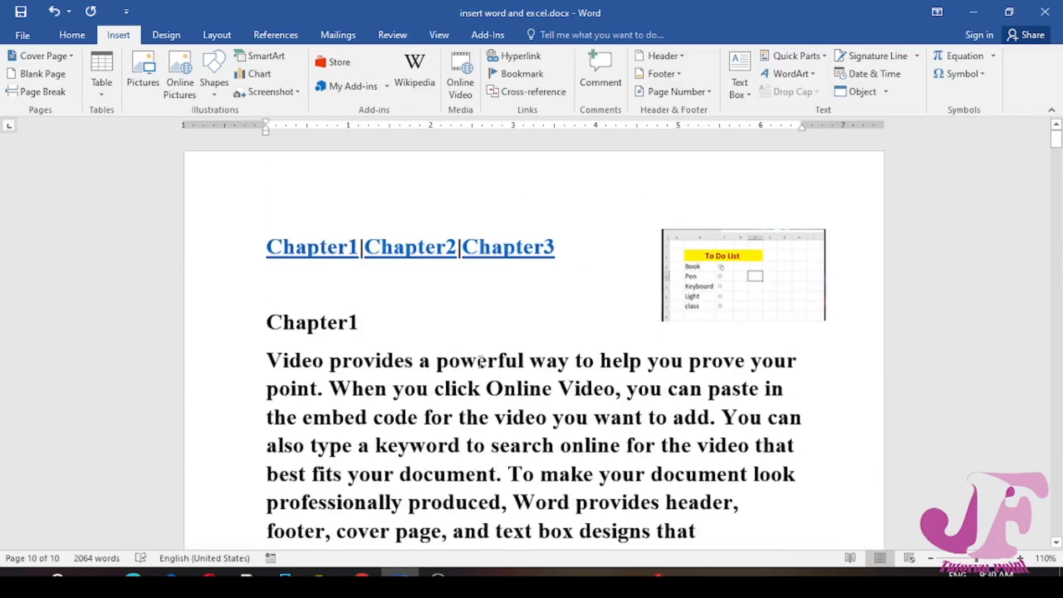
{"action": "left_click", "coordinate": [327, 247]}
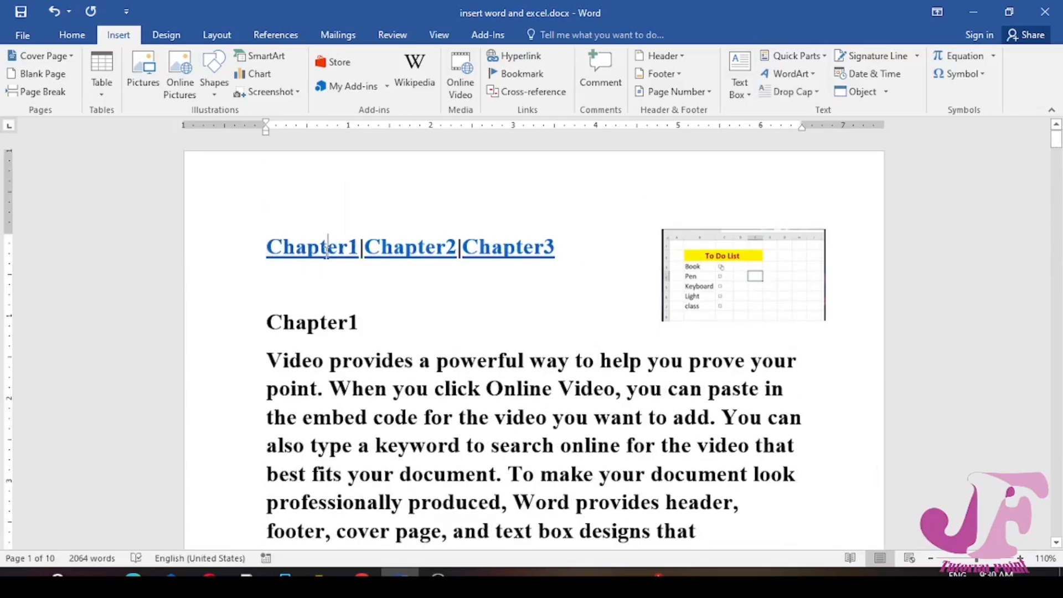
{"action": "left_click", "coordinate": [327, 248], "text": "ctrl"}
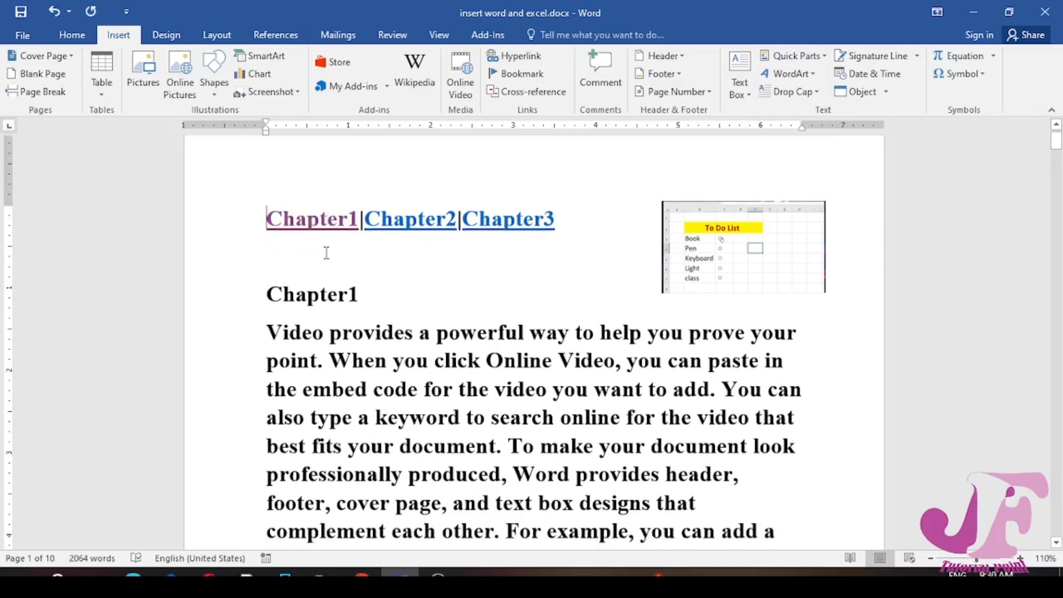
Follow the Chapter2 and Chapter3 links, returning to the start of the document after each one
{"action": "left_click", "coordinate": [403, 219], "text": "ctrl"}
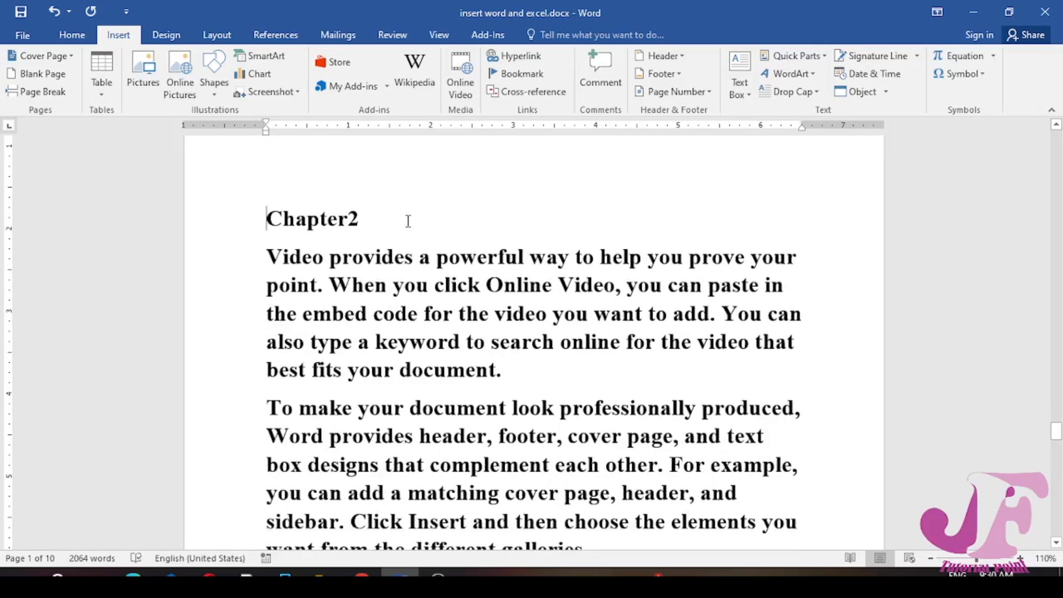
{"action": "key", "text": "ctrl+Home"}
{"action": "left_click", "coordinate": [506, 248], "text": "ctrl"}
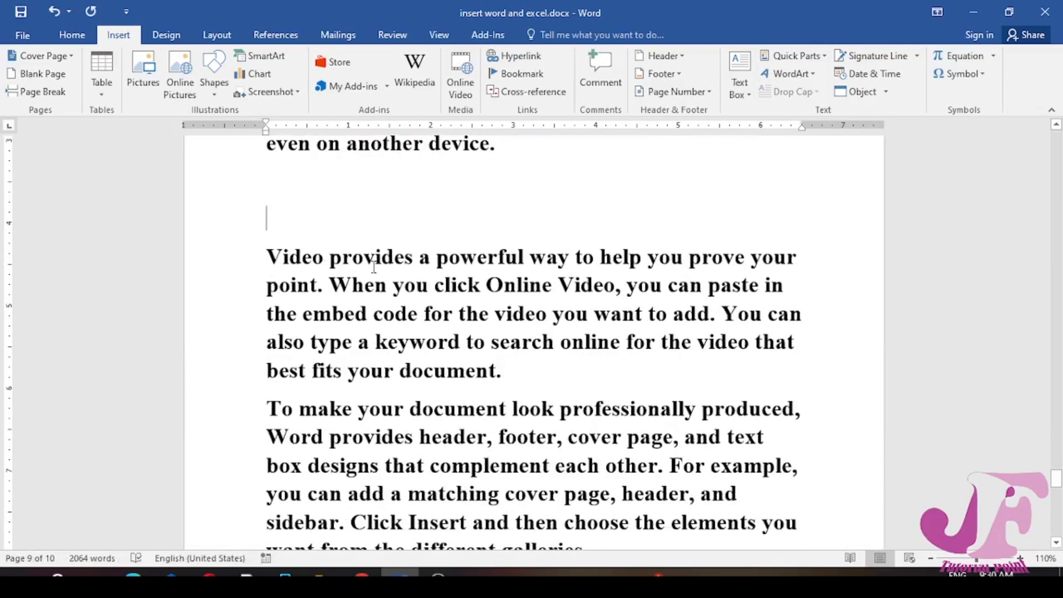
{"action": "scroll", "coordinate": [371, 299], "scroll_direction": "down", "scroll_amount": 5}
{"action": "scroll", "coordinate": [370, 329], "scroll_direction": "up", "scroll_amount": 8}
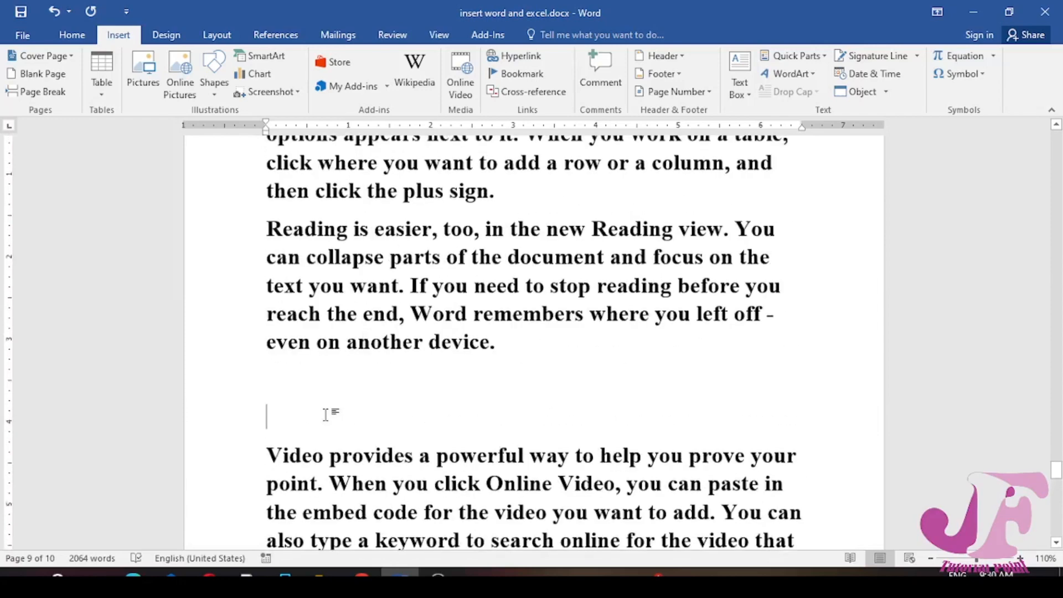
{"action": "key", "text": "ctrl+Home"}
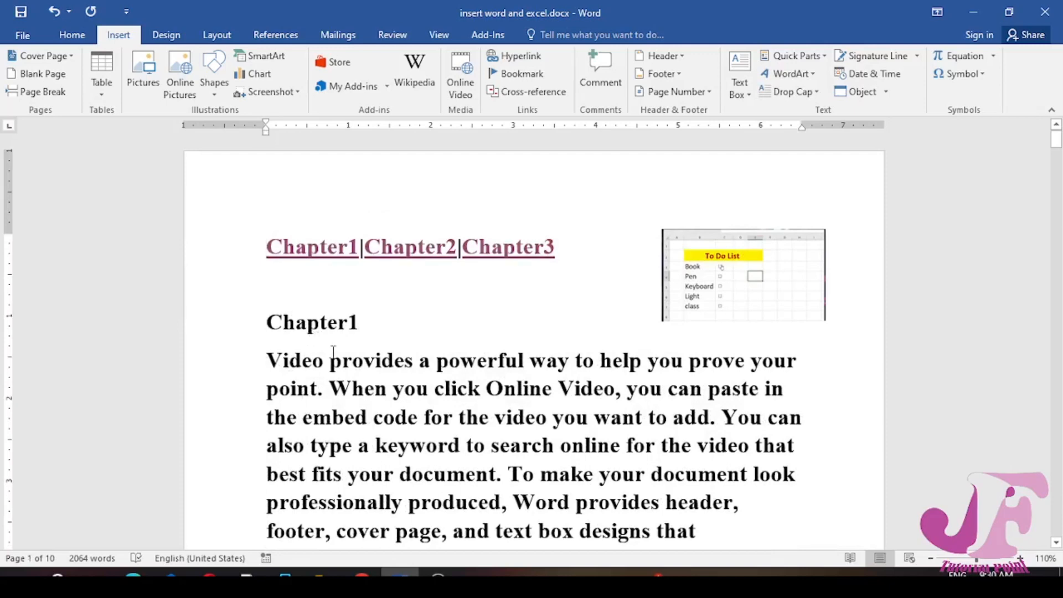
{"action": "left_click", "coordinate": [479, 348]}
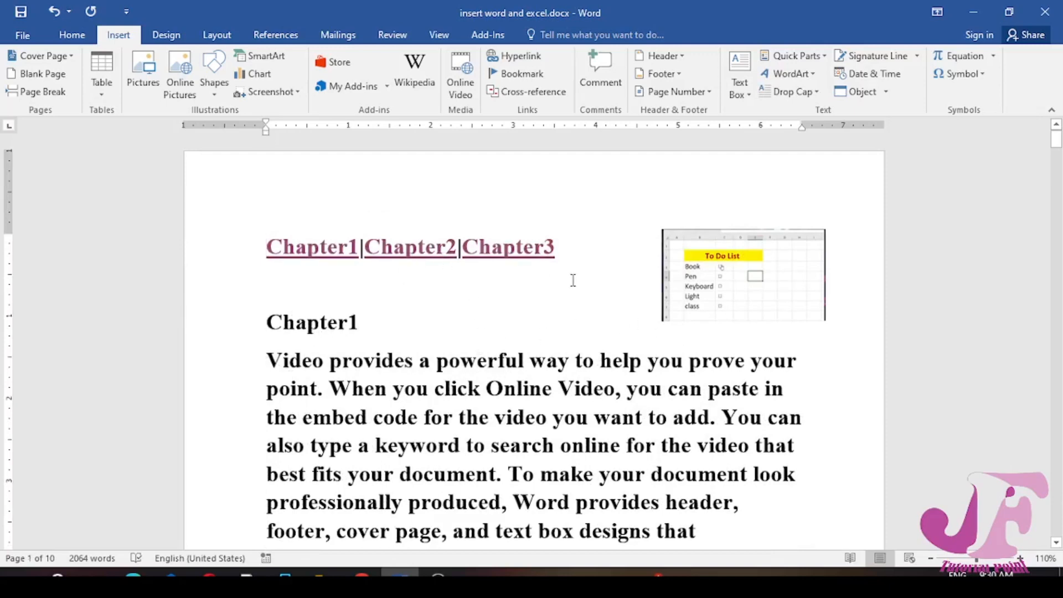